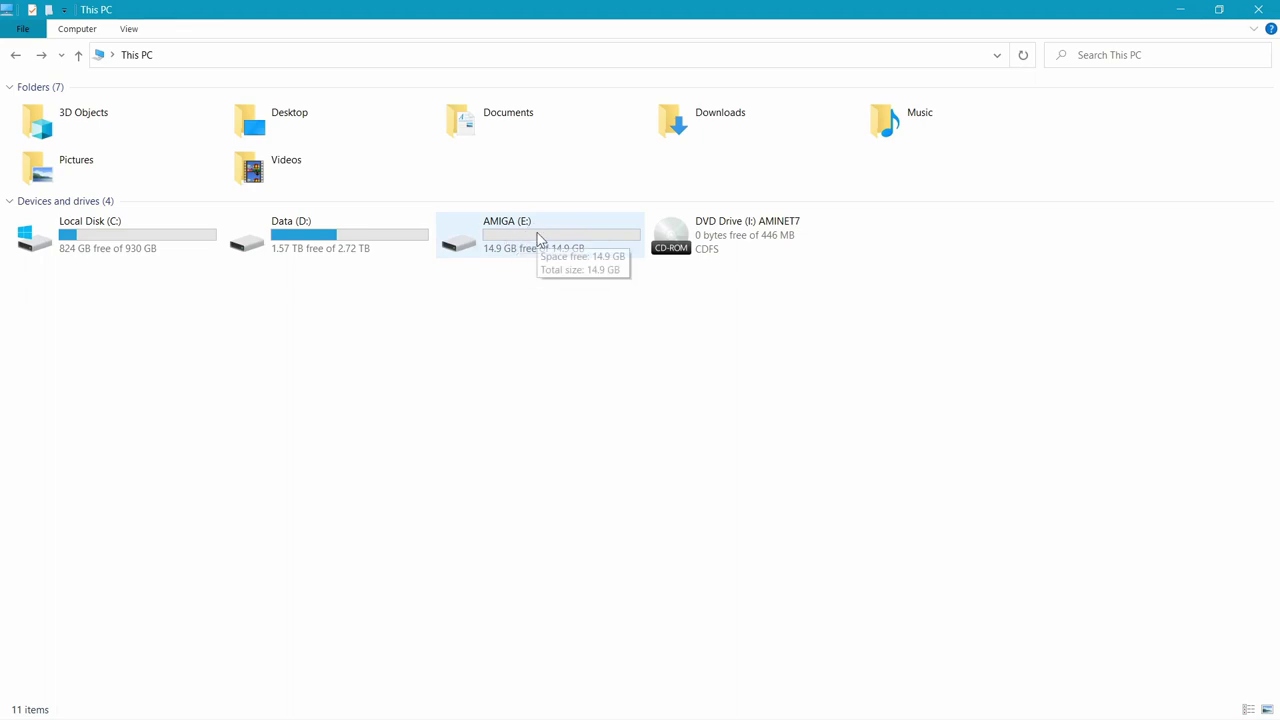
Check the contents of the iso folder on the AMIGA (E:) drive and return to This PC
double_click(538, 238)
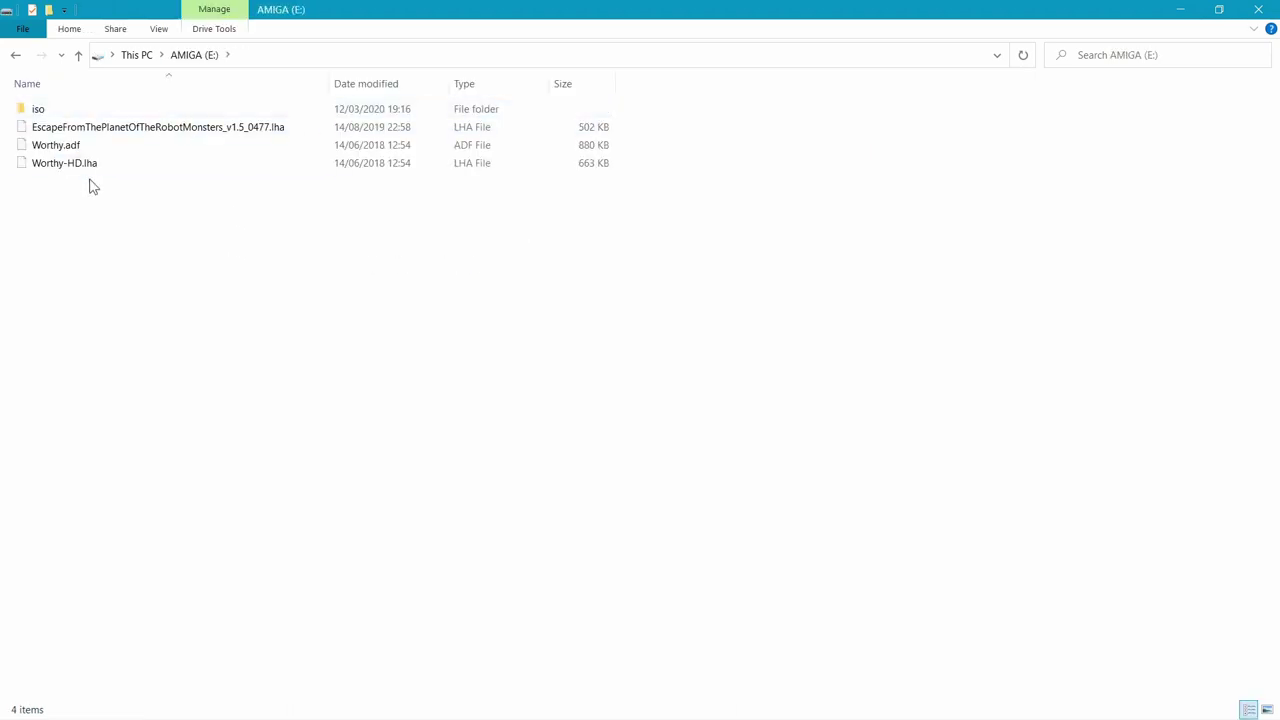
double_click(40, 109)
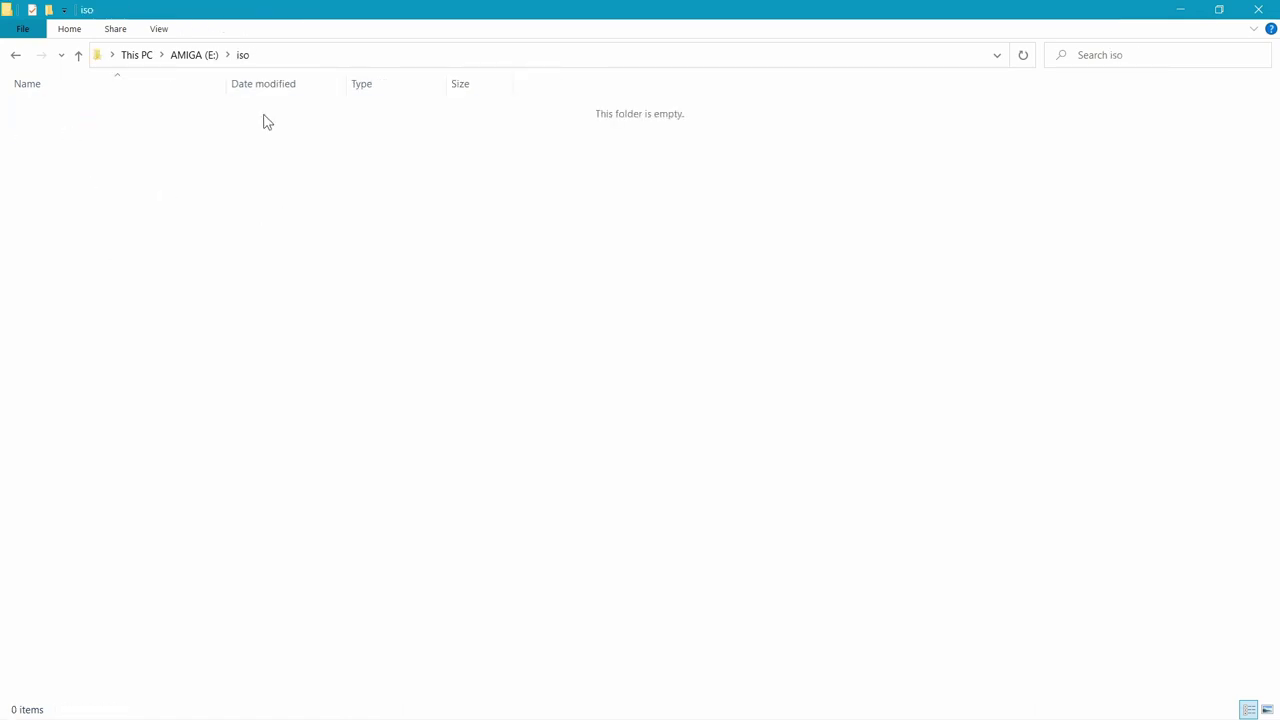
click(192, 56)
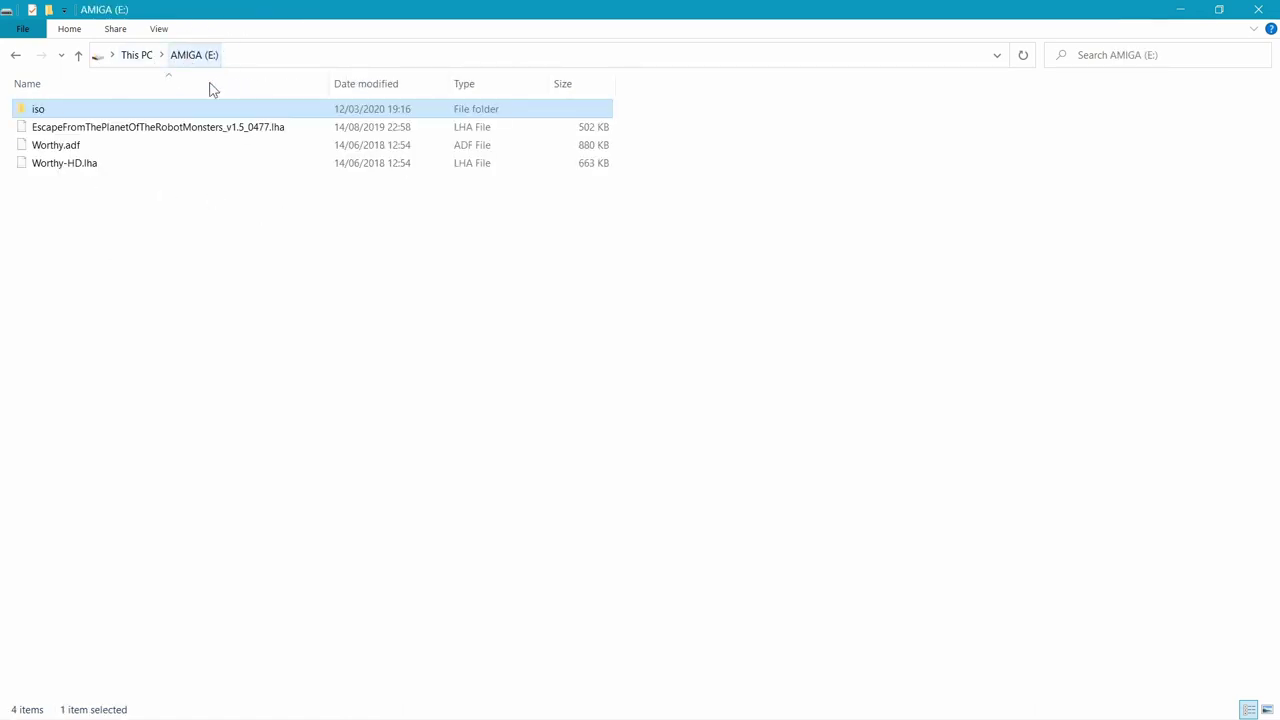
click(138, 57)
click(772, 322)
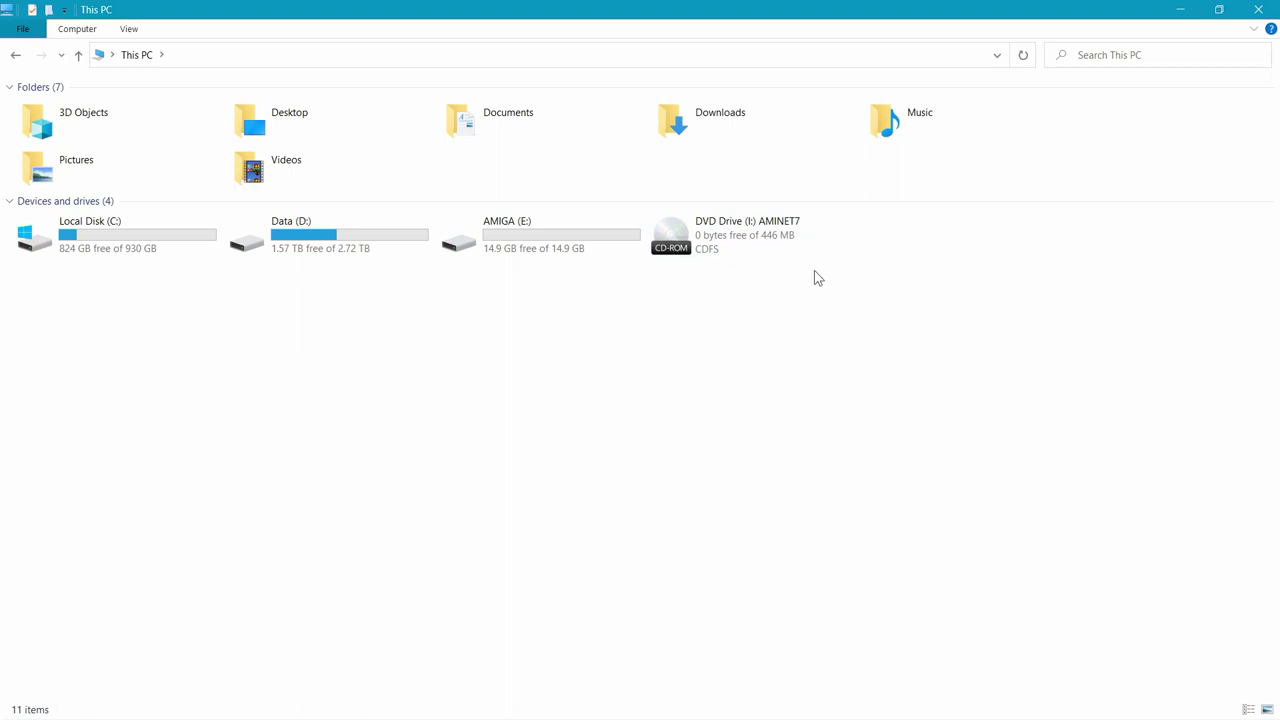
Start making an image file from the AMINET7 disc in DVD Drive (I:) with the trial version of MagicISO
right_click(740, 240)
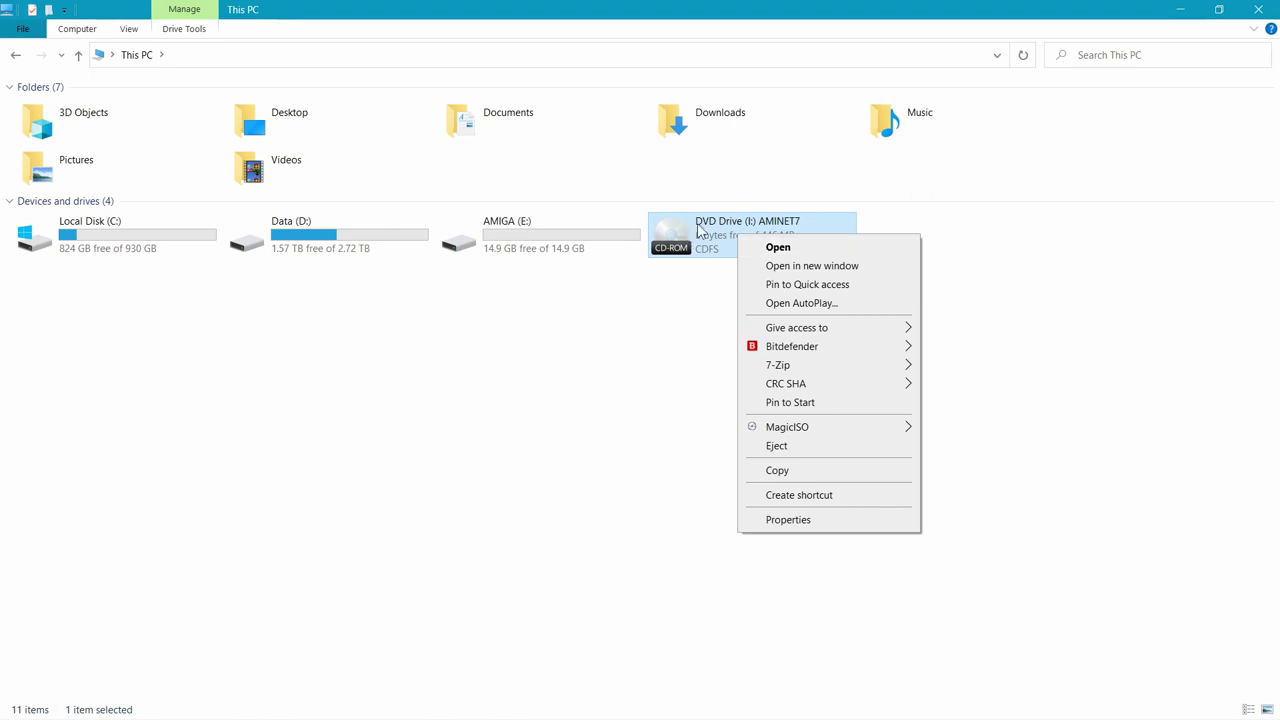
mouse_move(855, 434)
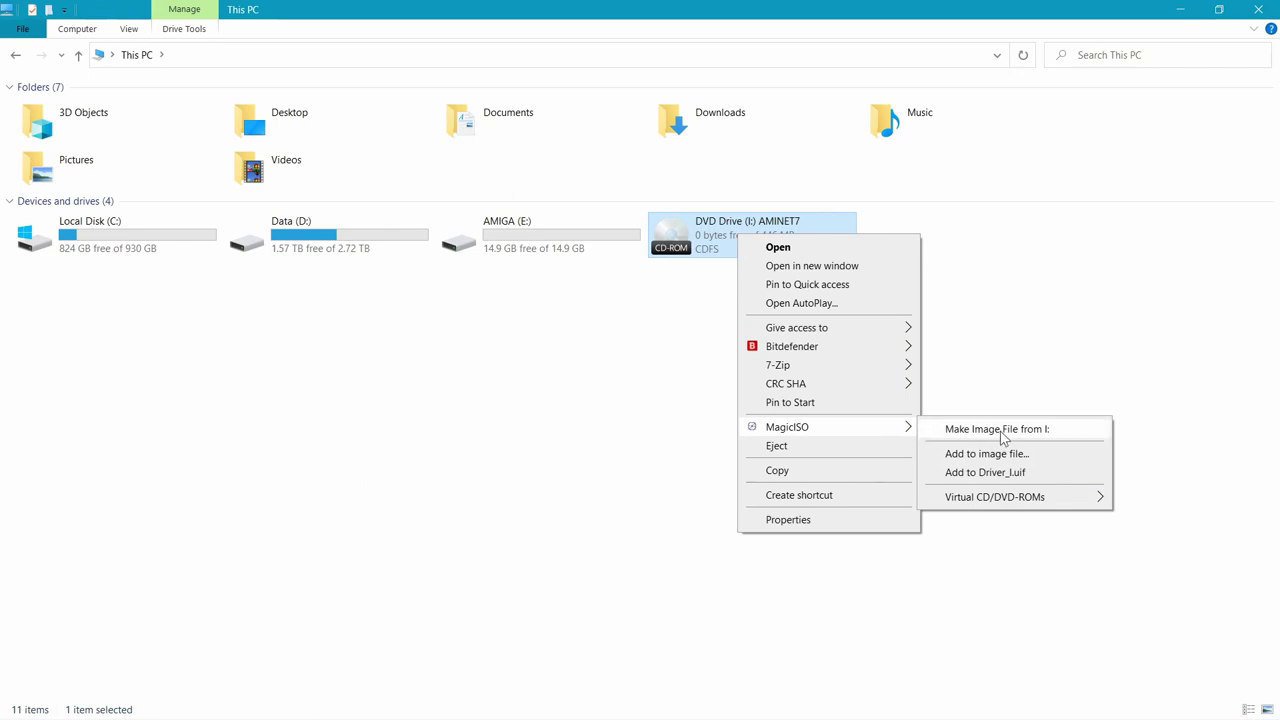
click(1053, 432)
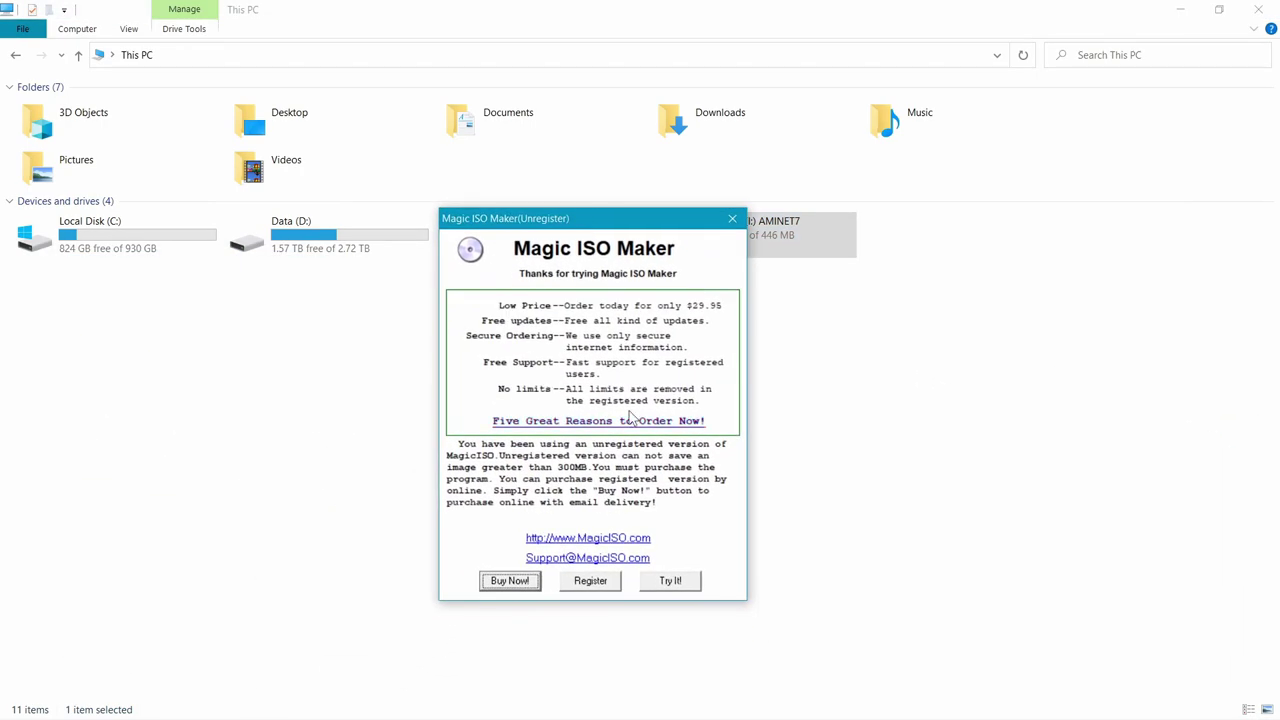
click(688, 583)
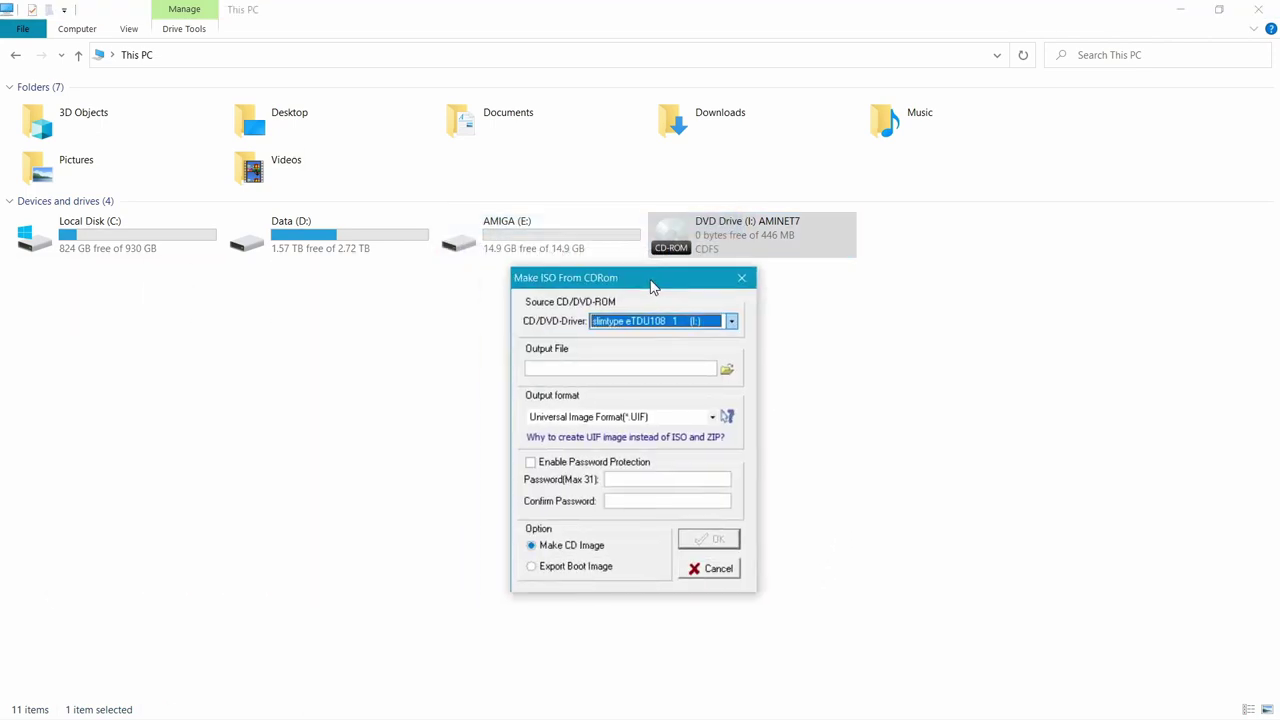
Create a Standard ISO image of the disc in drive I: and save it as E:\iso\aminet7.iso
click(711, 417)
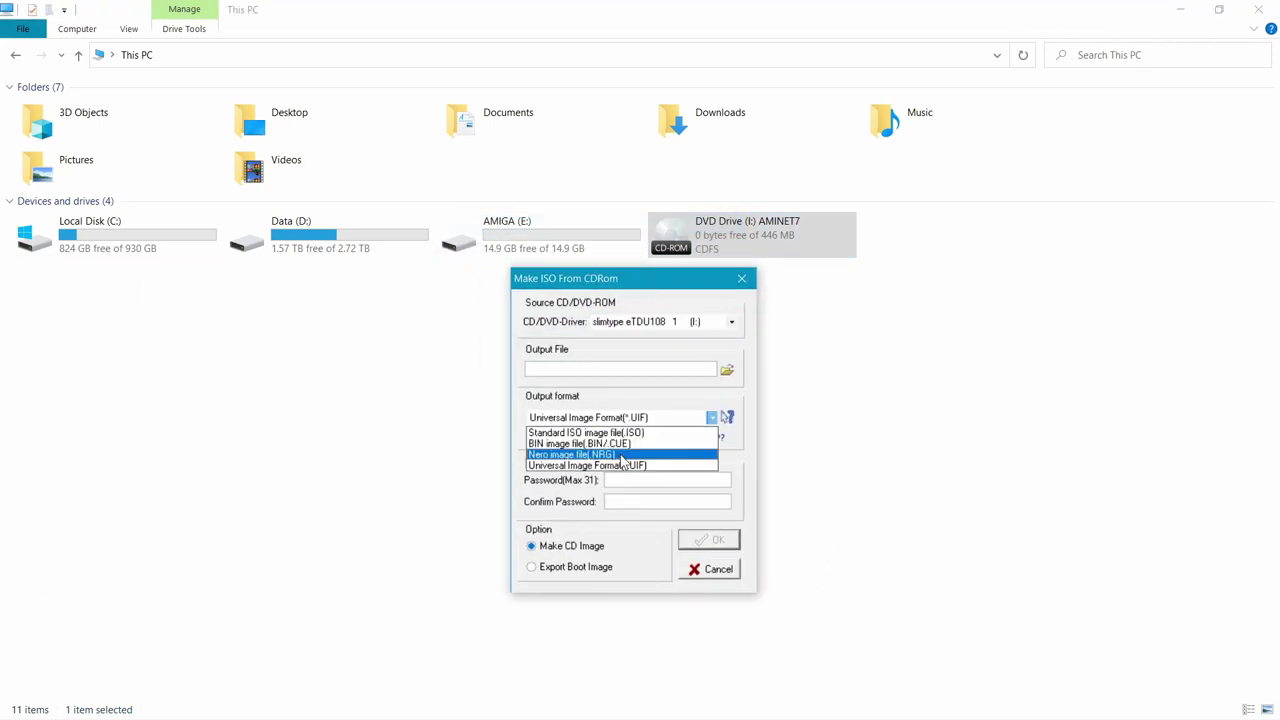
click(590, 432)
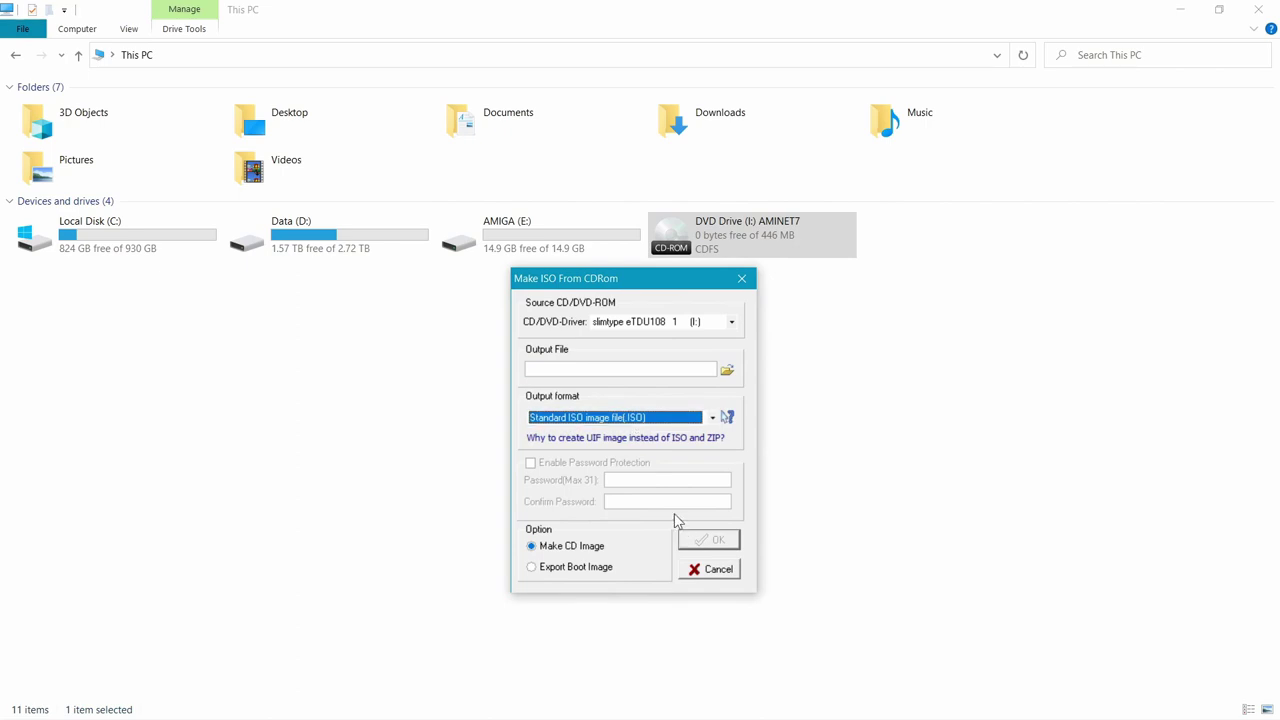
click(620, 368)
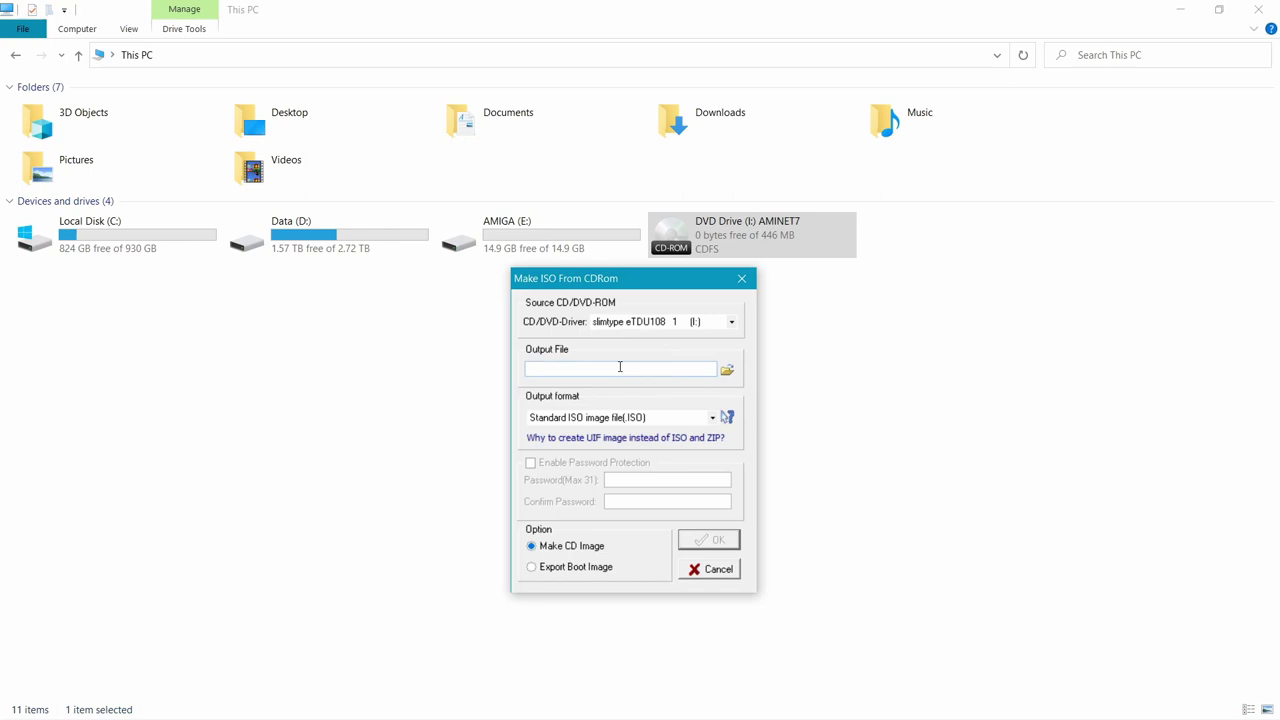
text(E:\iso\aminet7.iso)
click(663, 322)
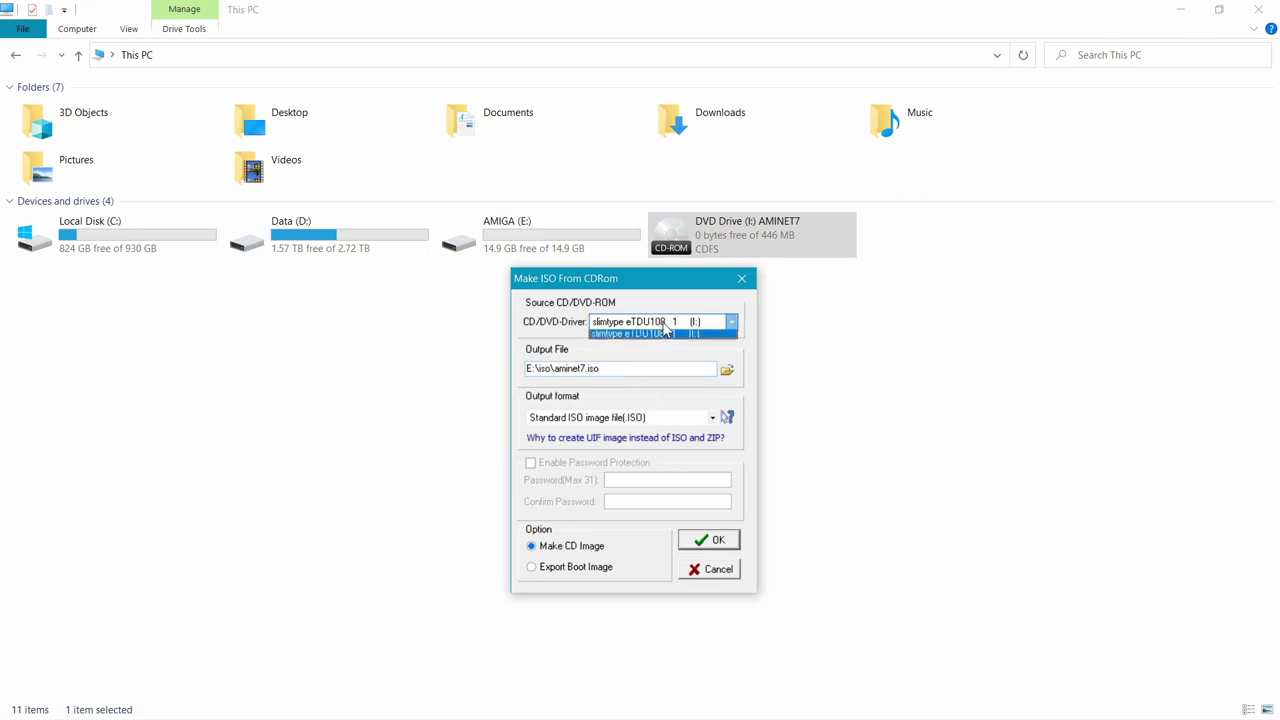
click(626, 337)
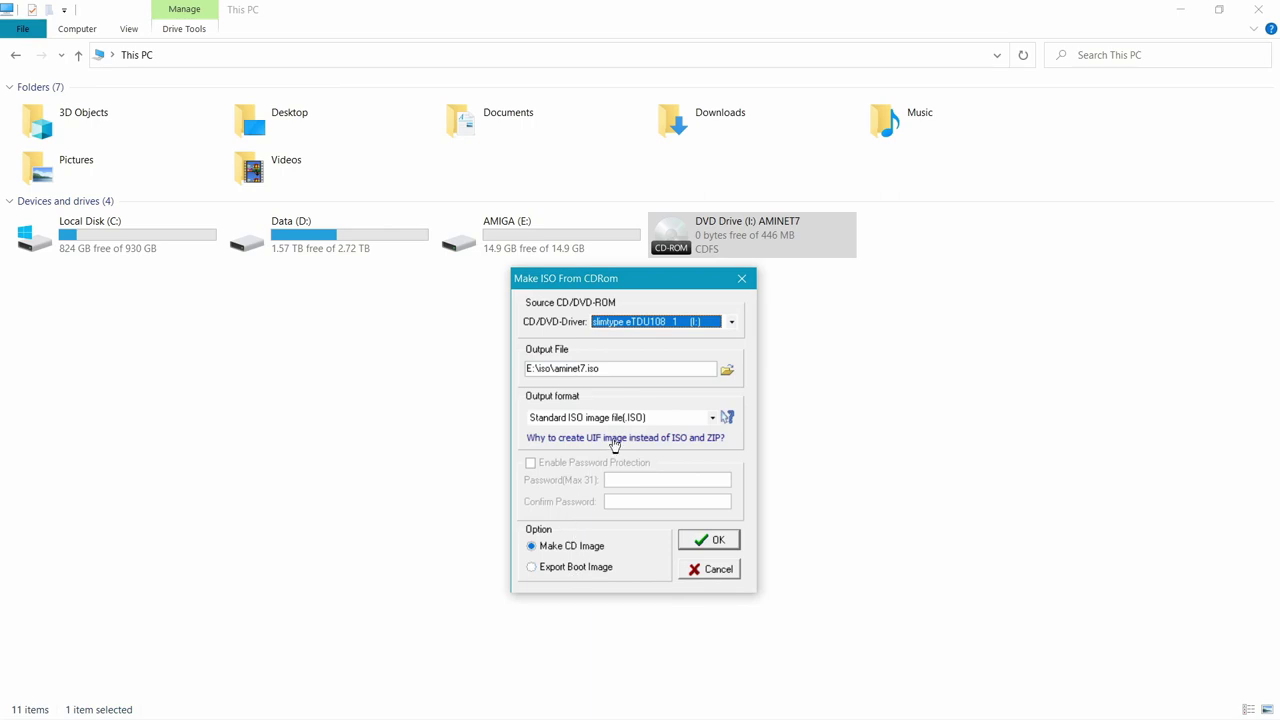
click(724, 541)
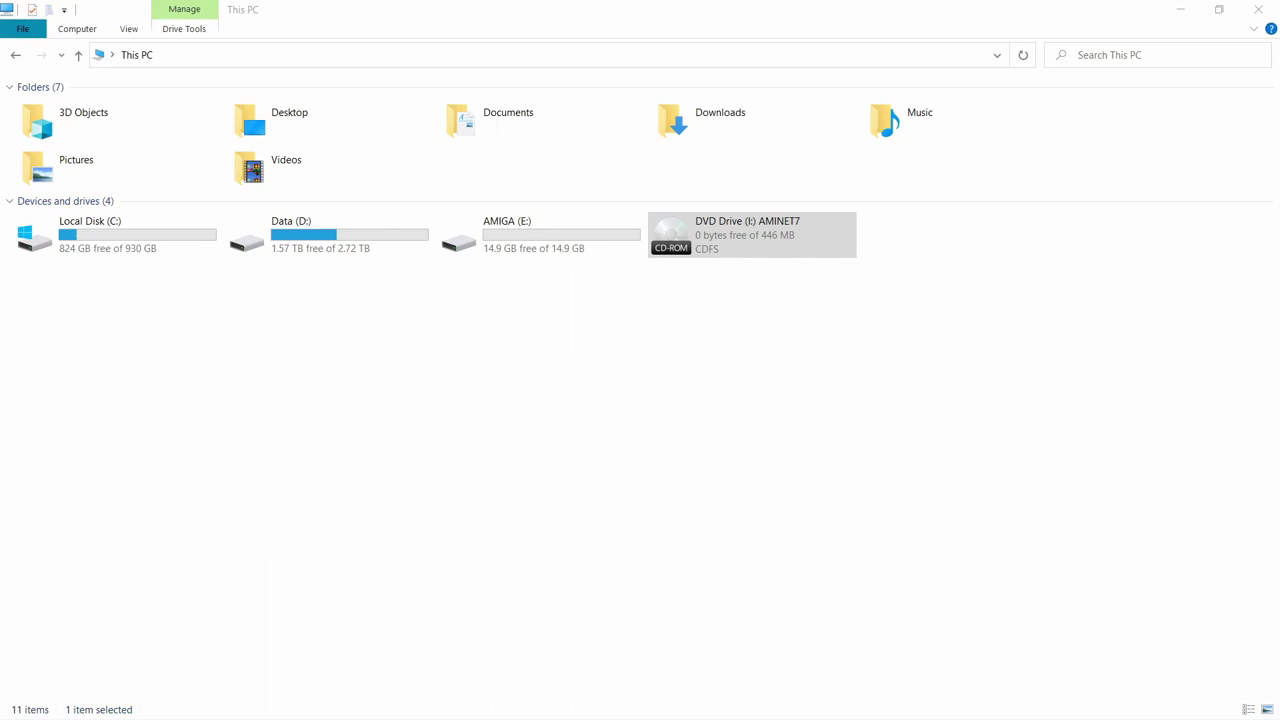
drag(366, 343, 629, 351)
click(733, 383)
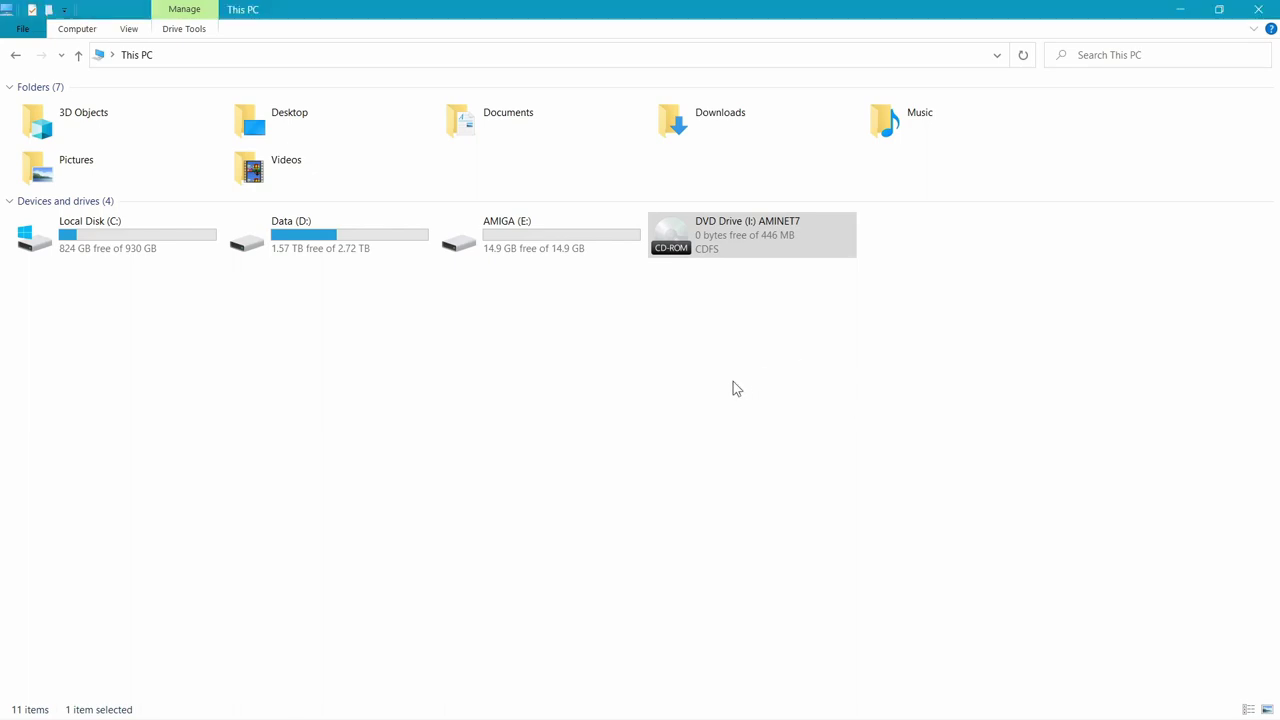
Check the iso folder on AMIGA (E:) for the new disc image and eject the drive
double_click(533, 238)
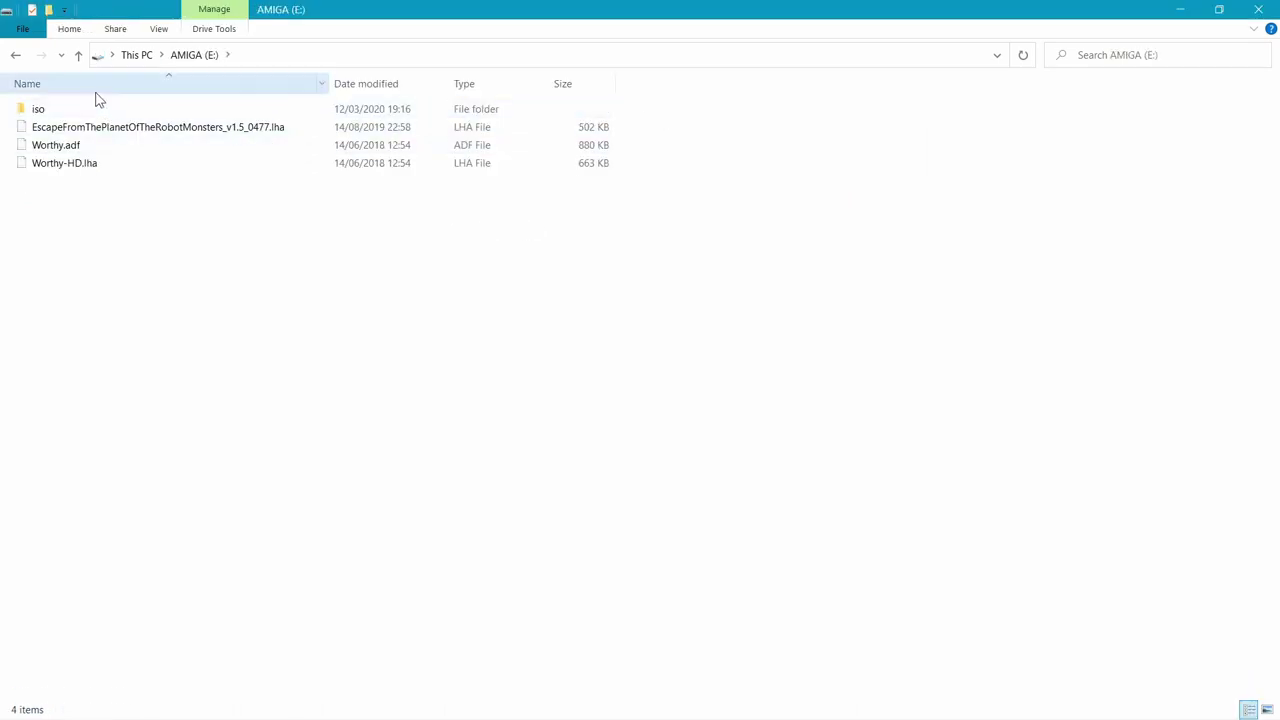
double_click(85, 113)
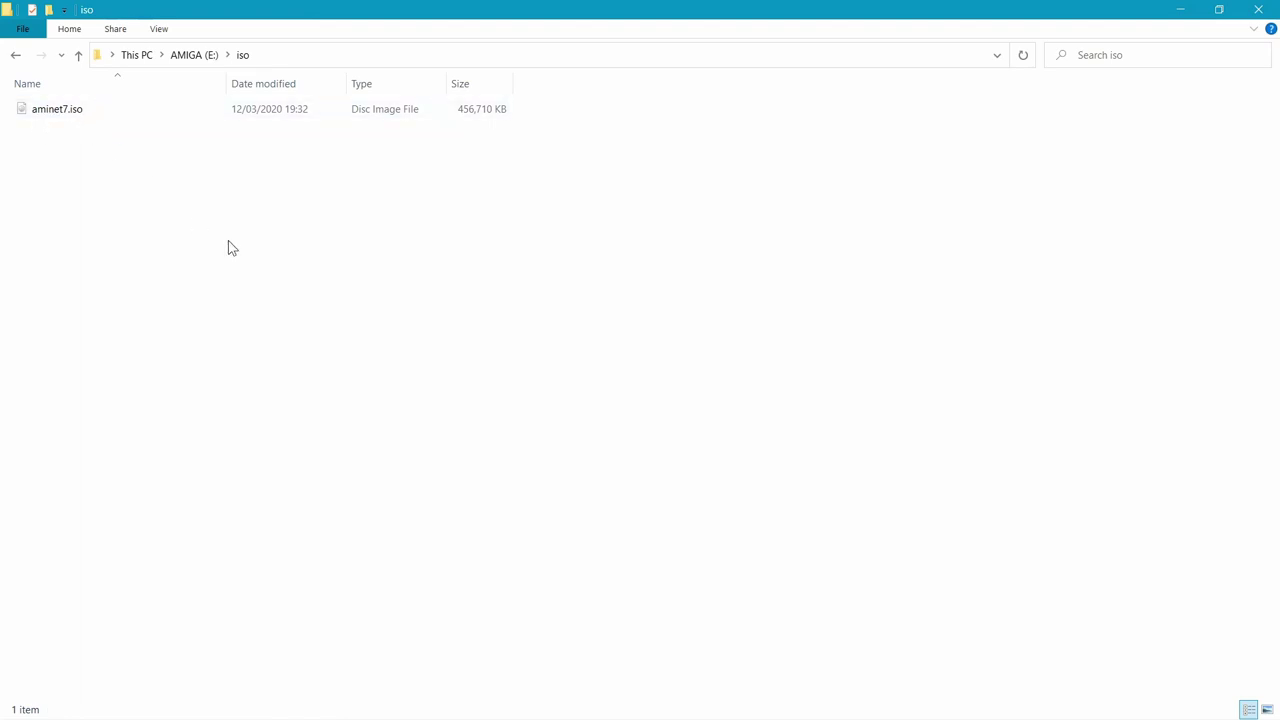
click(126, 55)
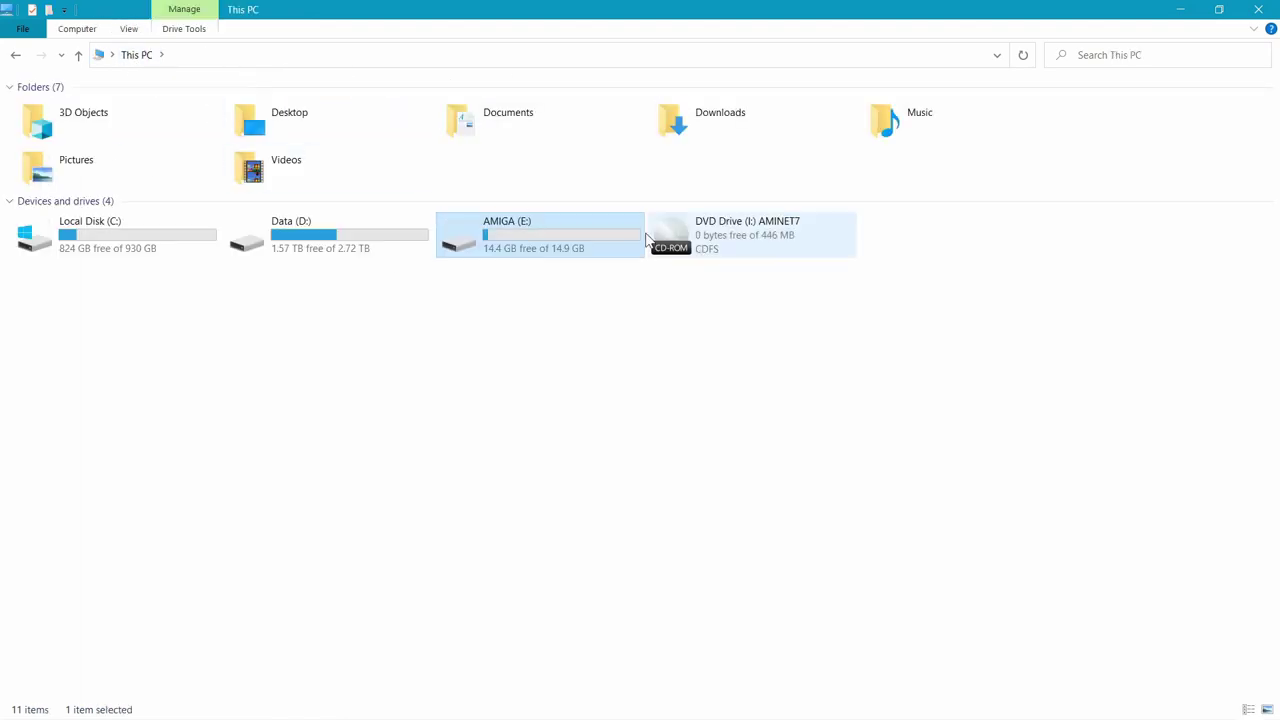
right_click(540, 245)
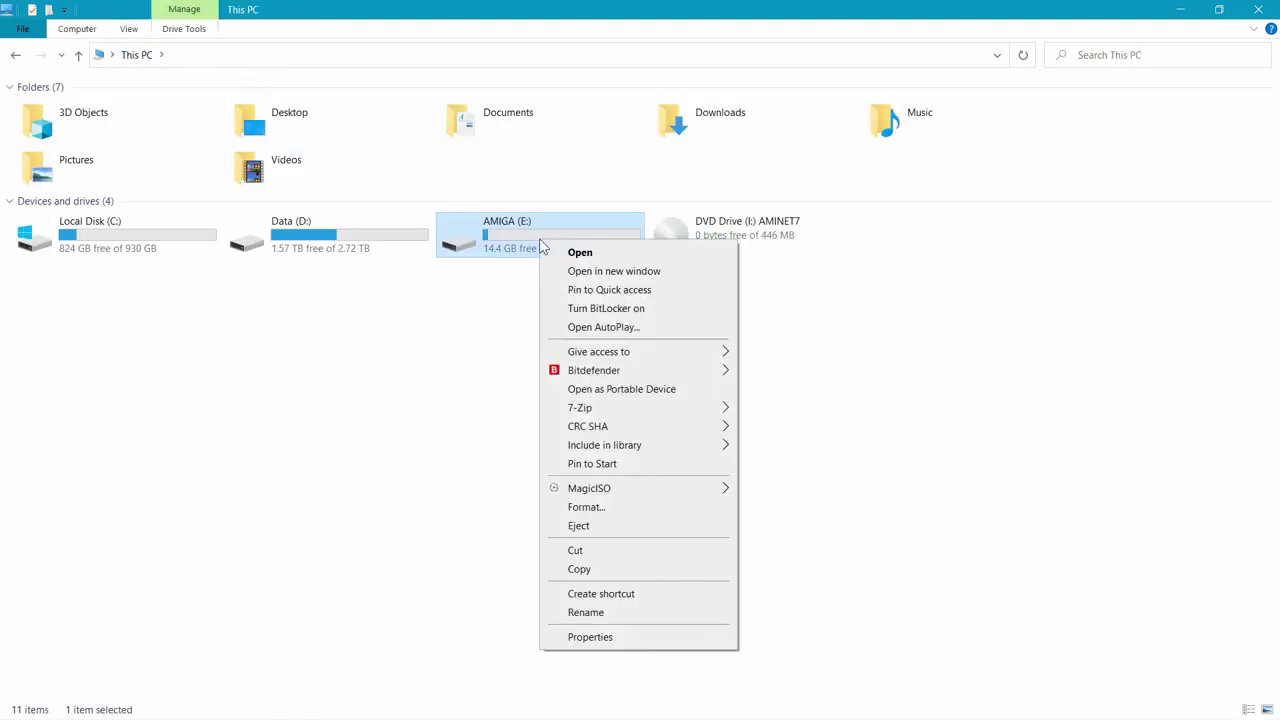
click(586, 529)
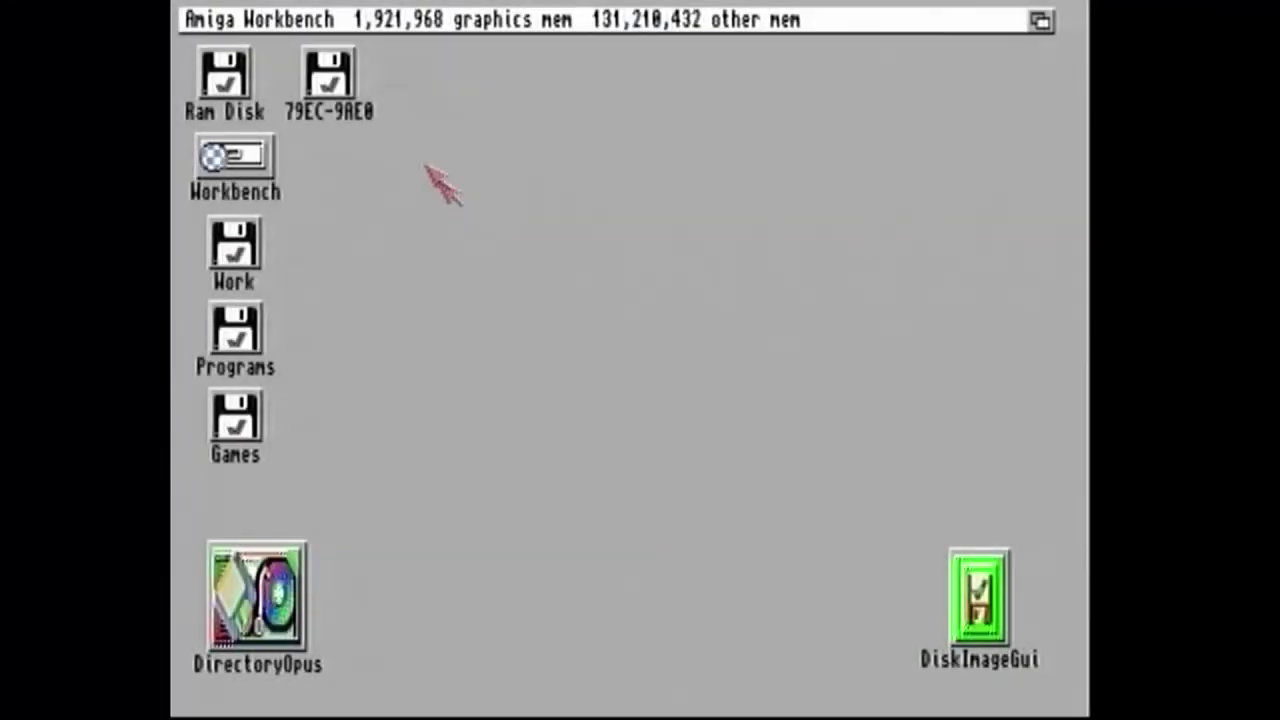
On the Amiga Workbench, check the ISO drawer of the 79EC-9AE0 volume for AMINET7.ISO and close the volume's windows
double_click(352, 85)
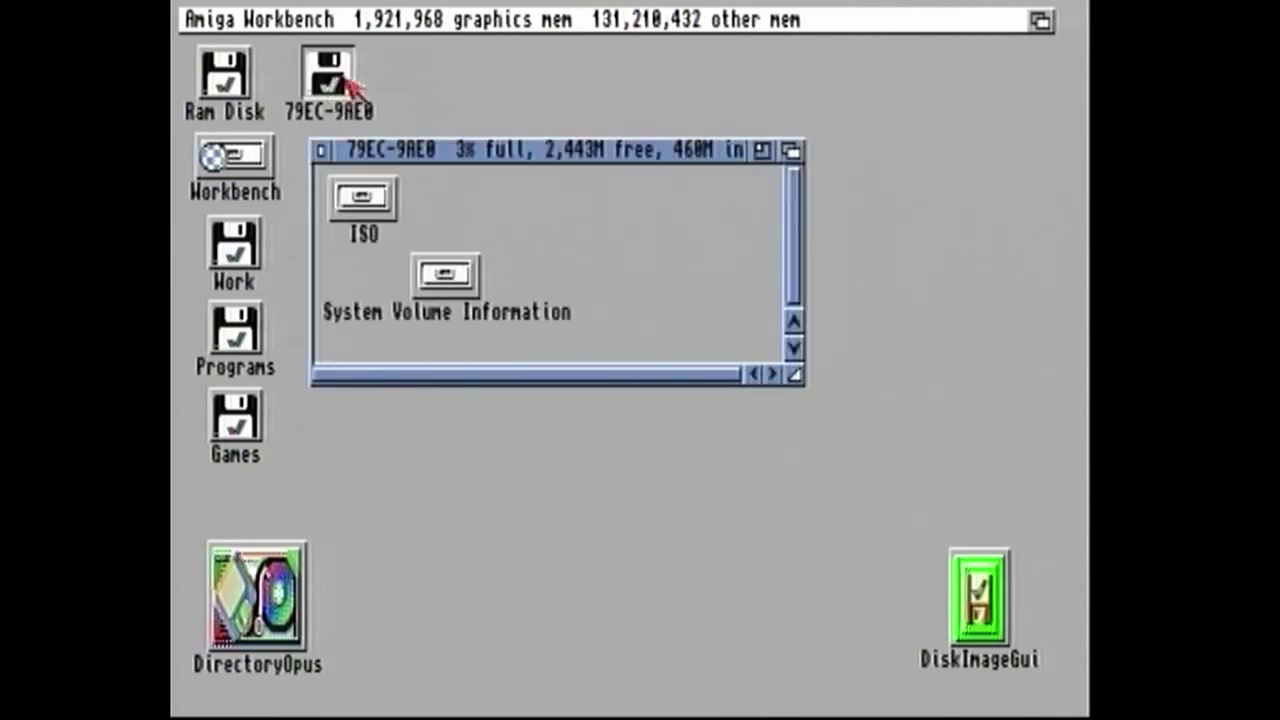
double_click(365, 200)
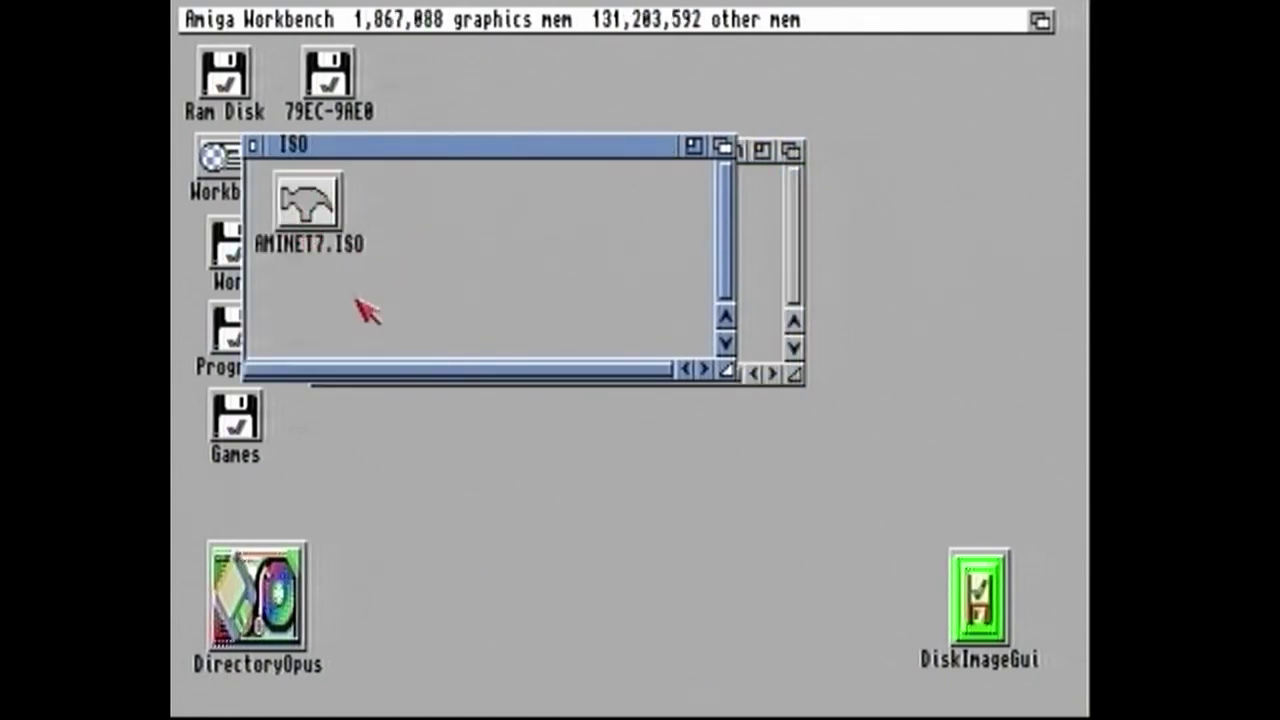
click(253, 146)
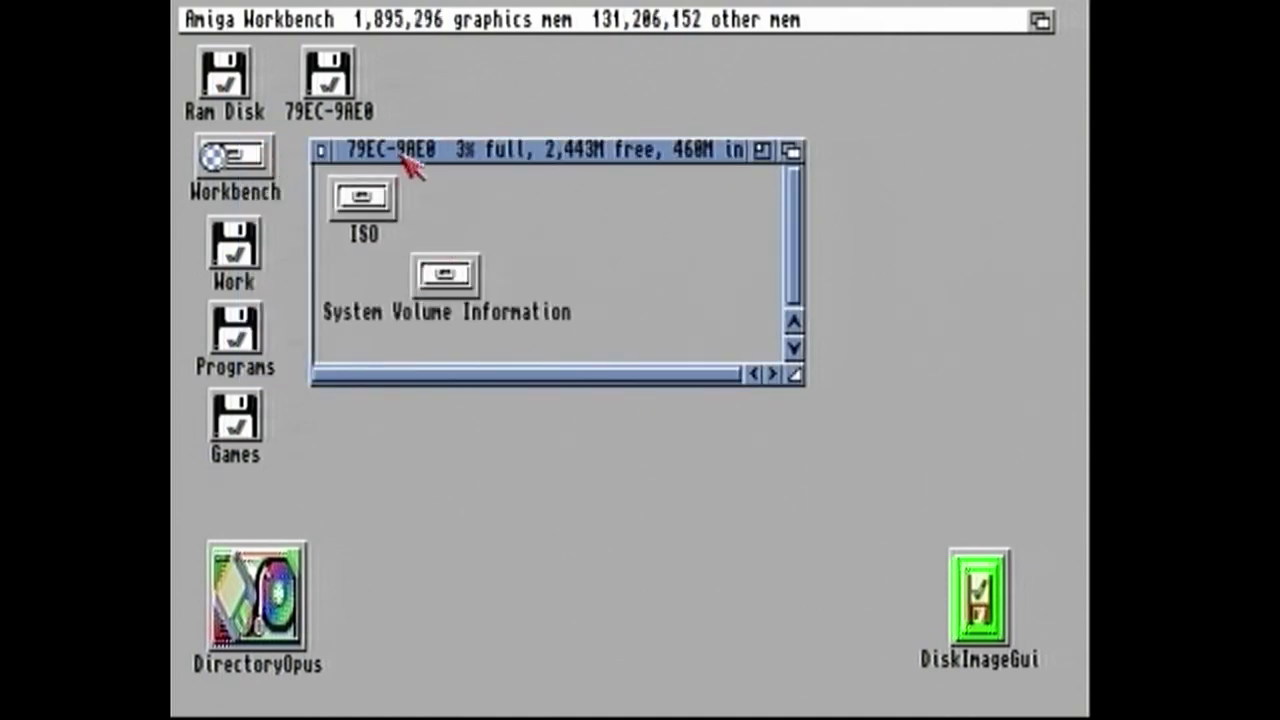
right_click(325, 19)
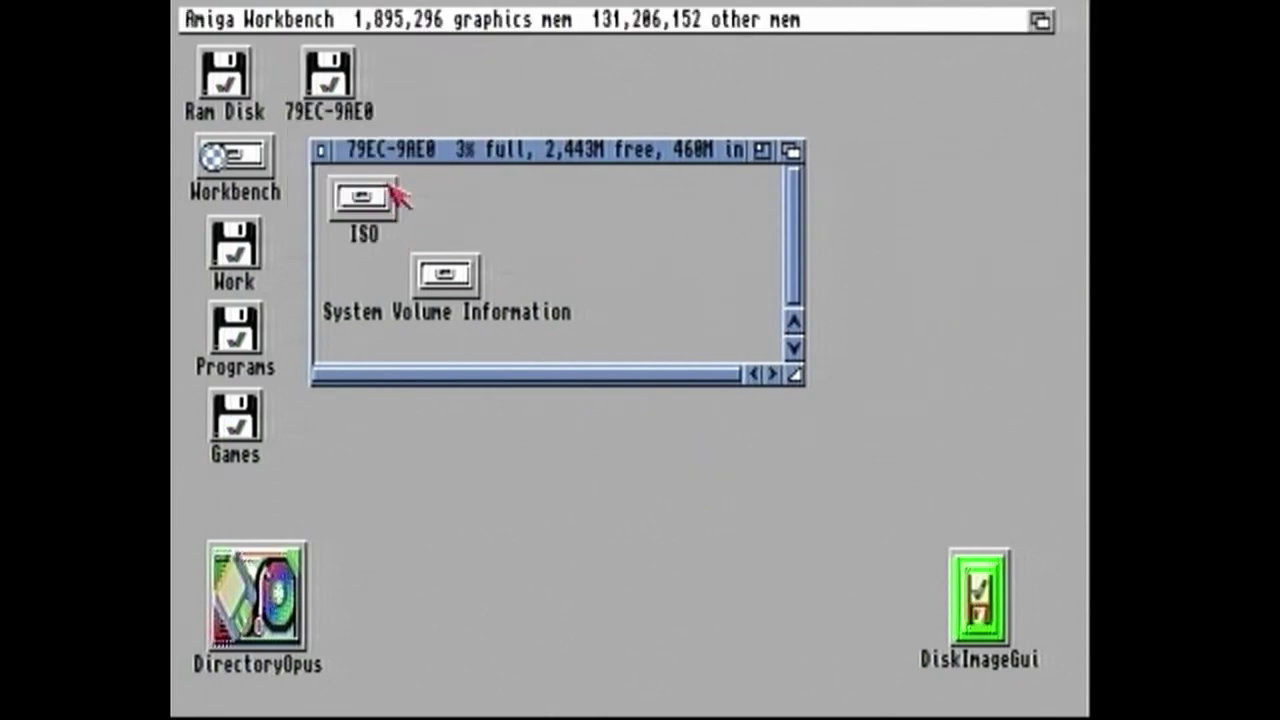
click(321, 153)
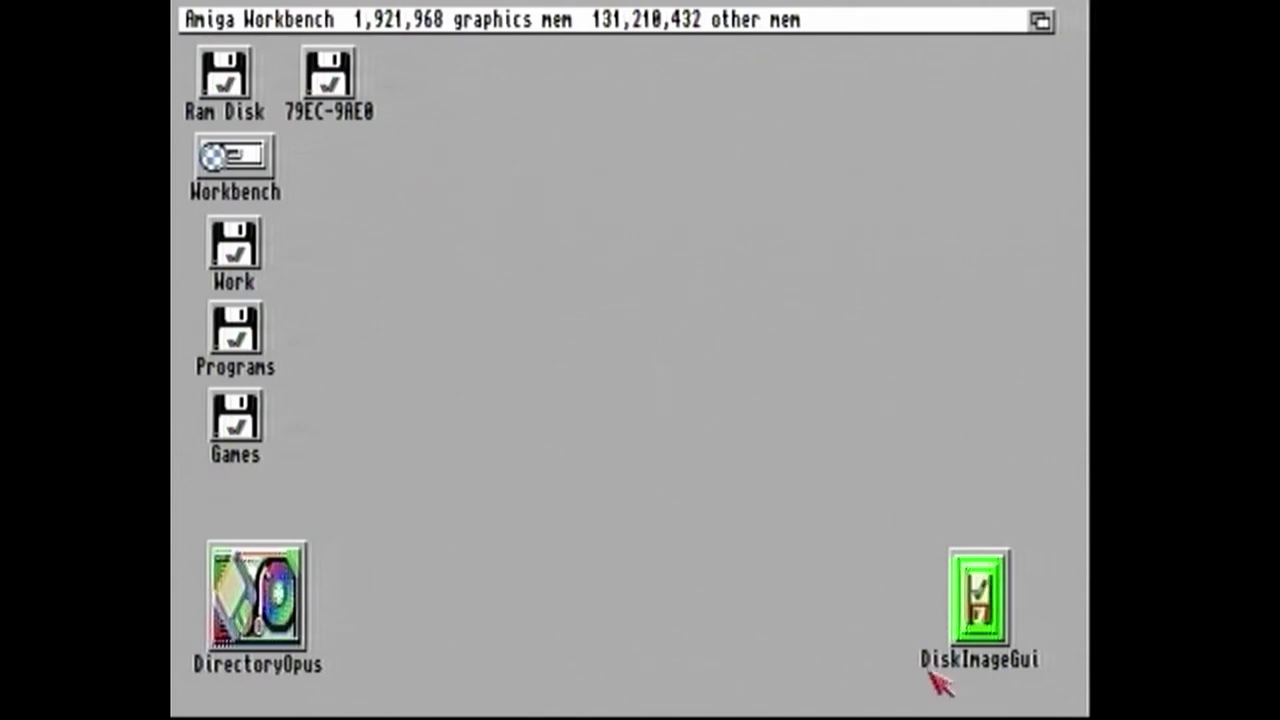
Open the DiskImageGui window clear of the desktop's drive icons, and search Aminet in the browser for DiskImageGui
click(983, 610)
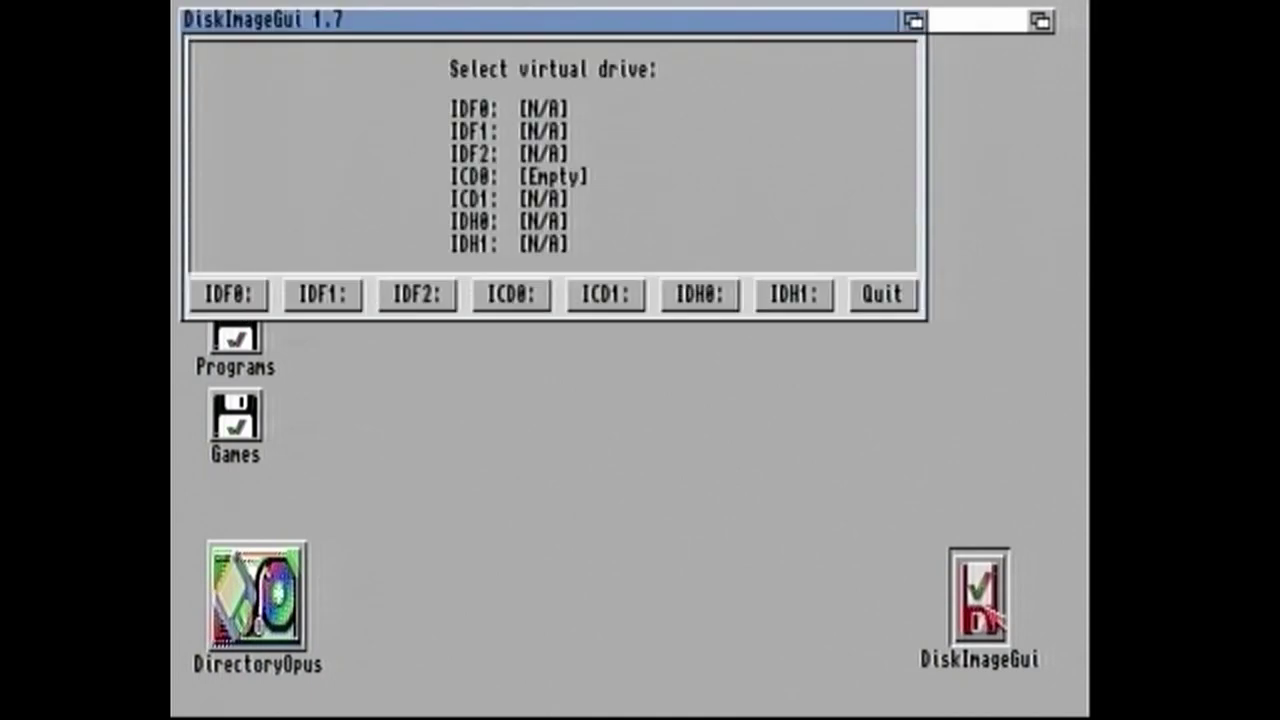
drag(405, 22, 509, 171)
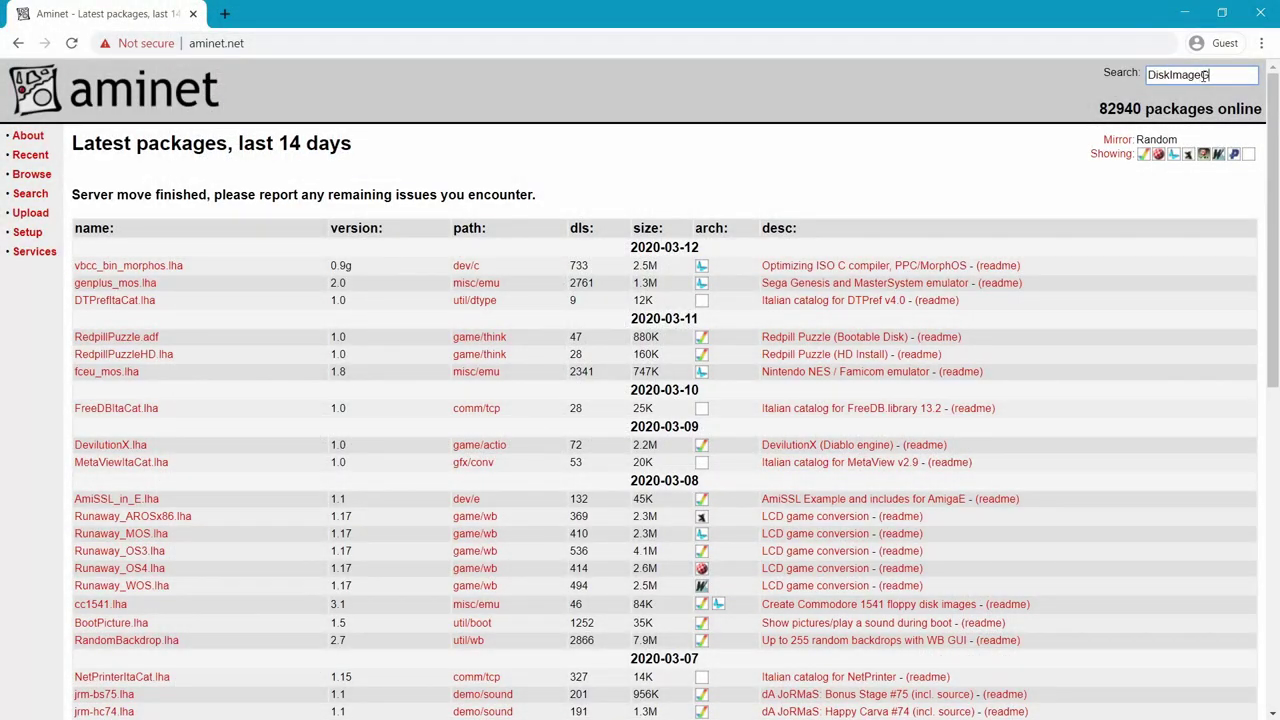
key(Return)
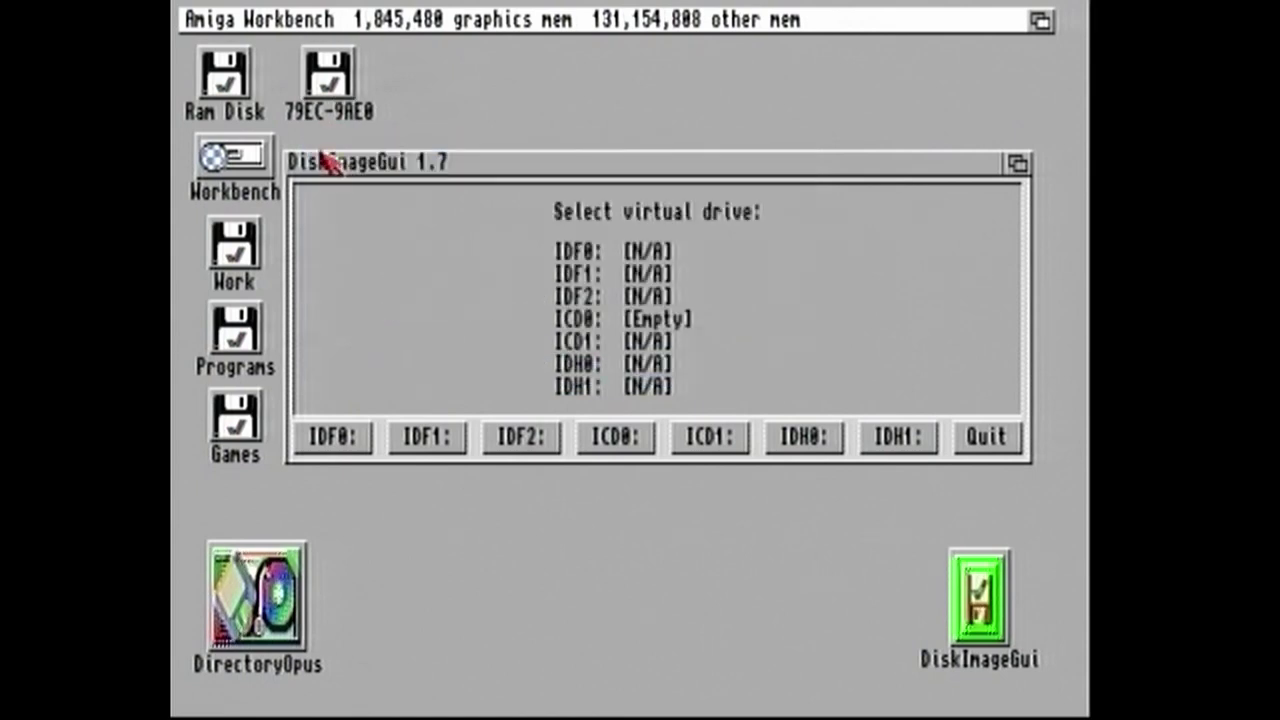
Open the DiskImageGui drawer on the Programs volume
double_click(234, 334)
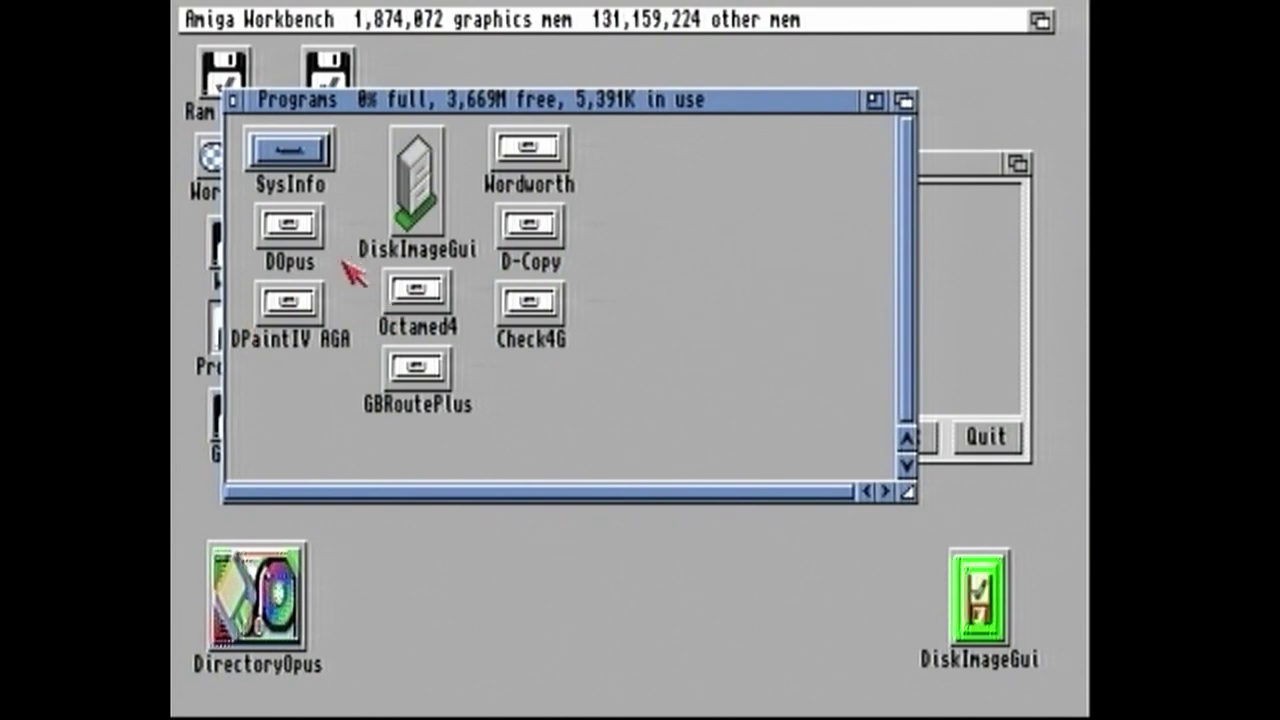
click(422, 183)
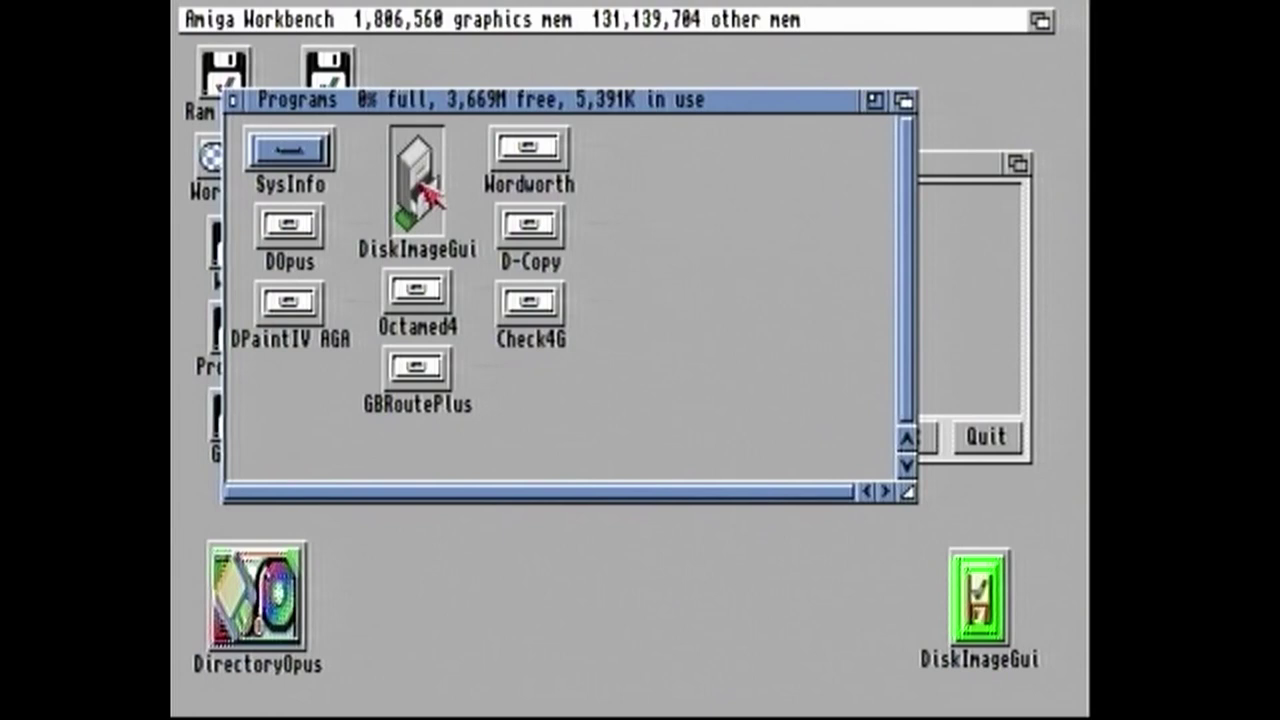
double_click(422, 184)
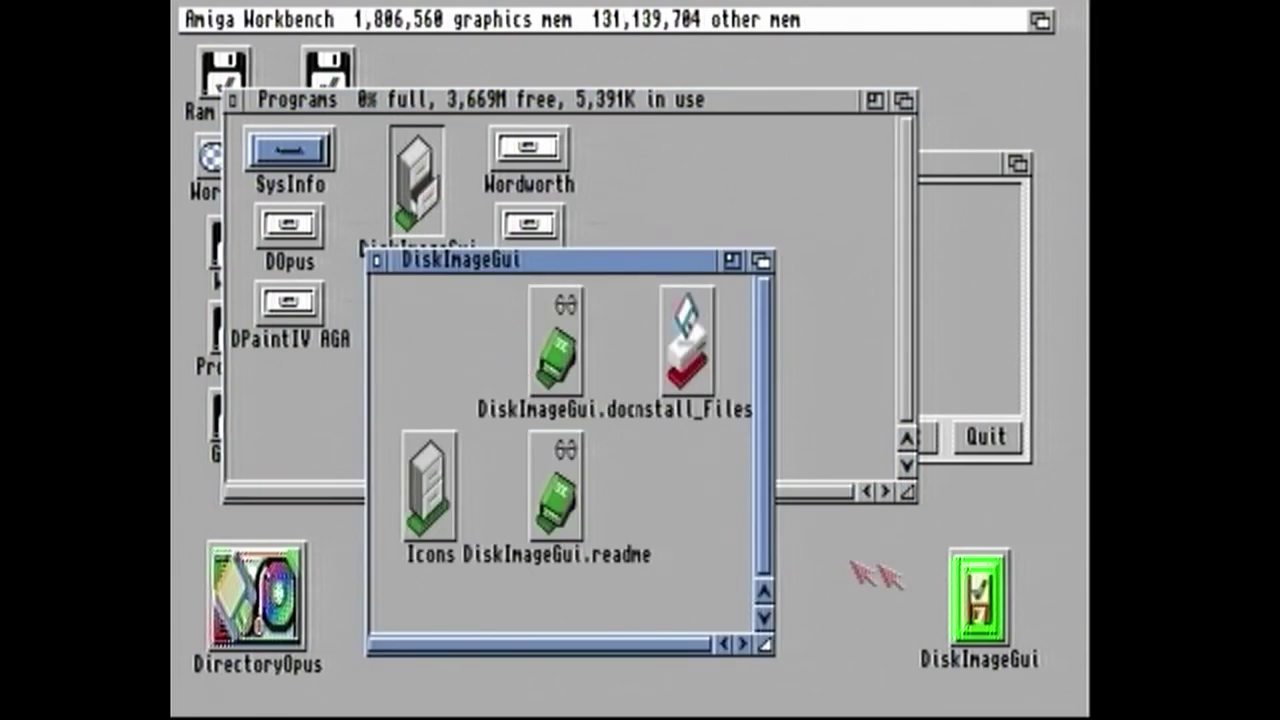
Put the DiskImageGui icon away from the Workbench desktop into its drawer
double_click(1000, 618)
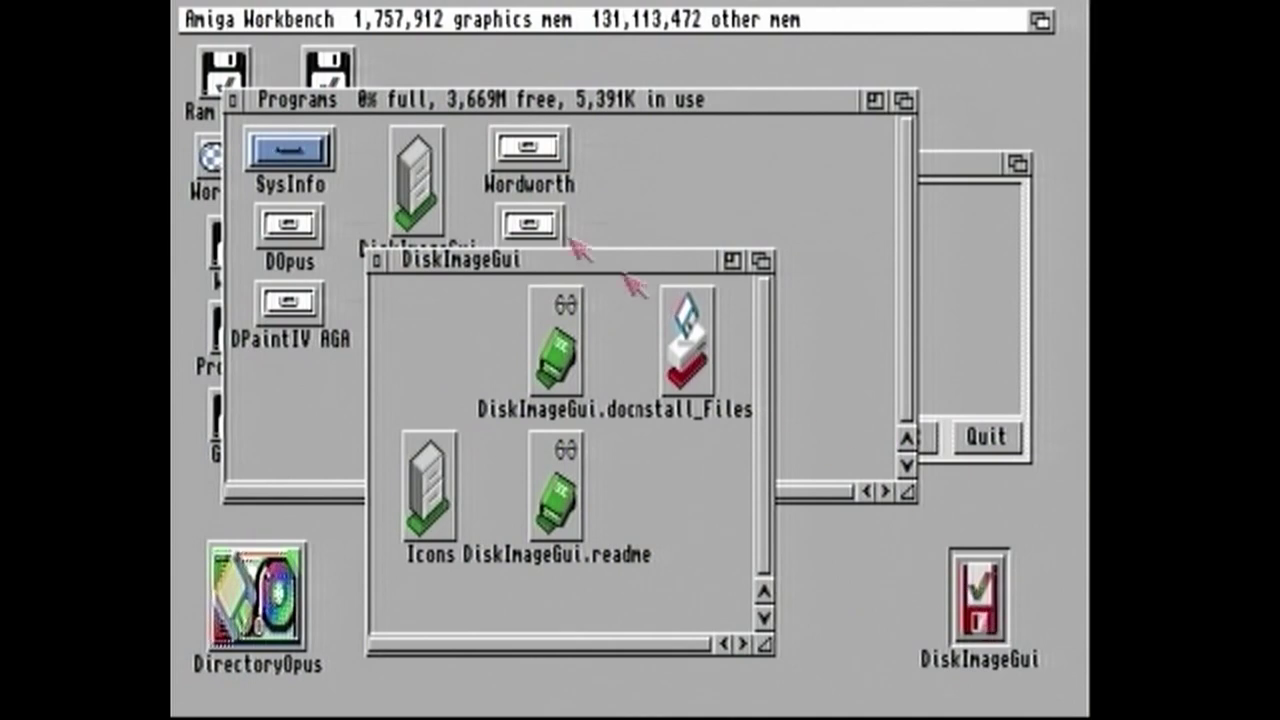
right_click(405, 20)
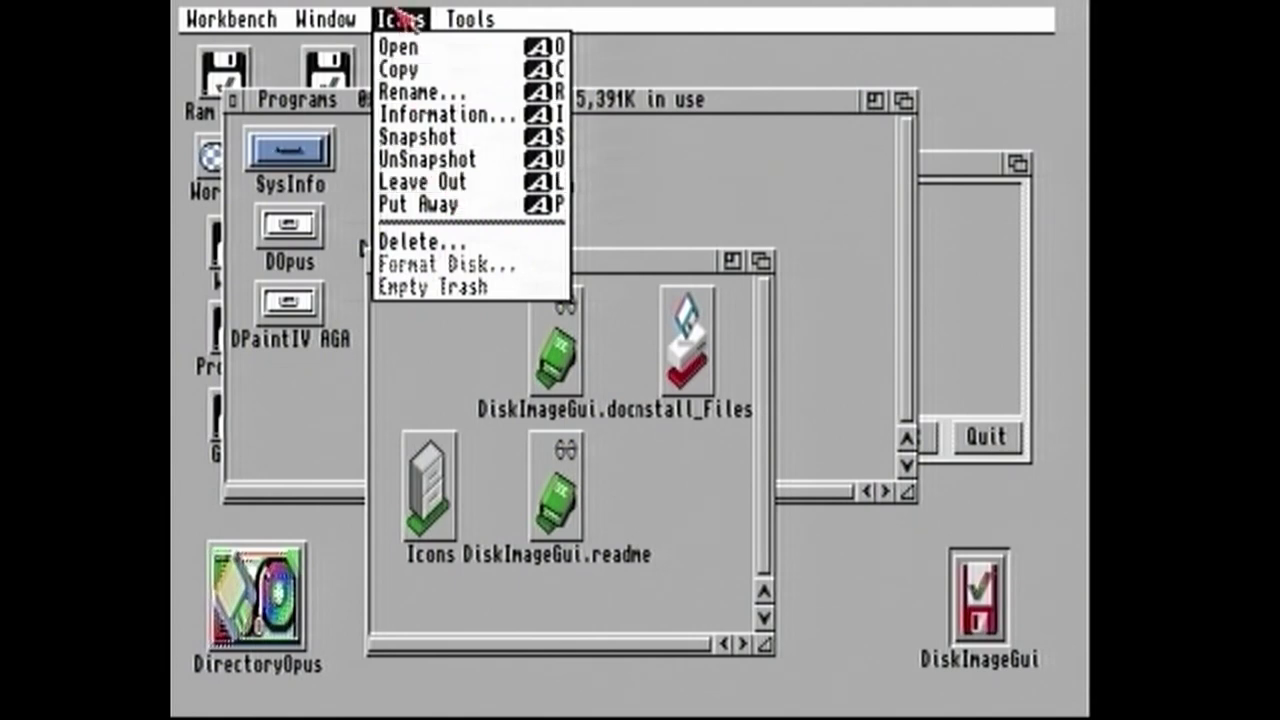
right_click(429, 205)
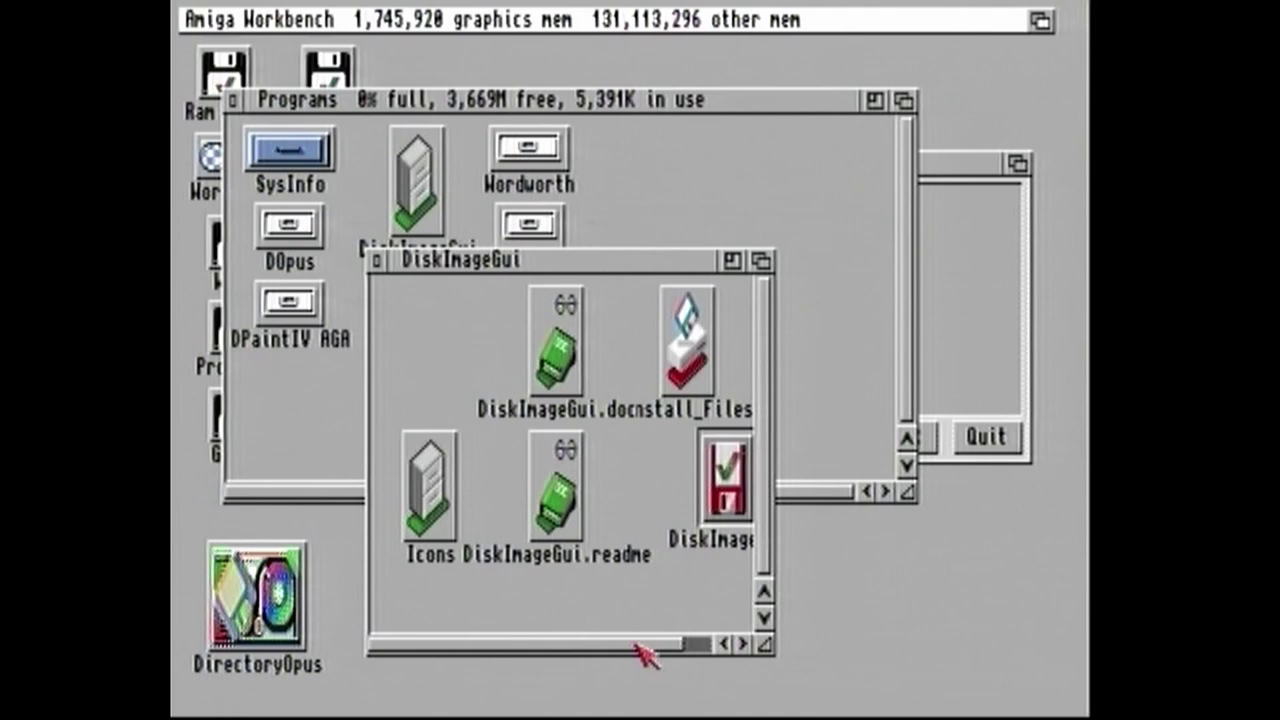
Leave the DiskImageGui program icon out of its drawer on the Workbench desktop
drag(646, 646, 677, 645)
double_click(688, 540)
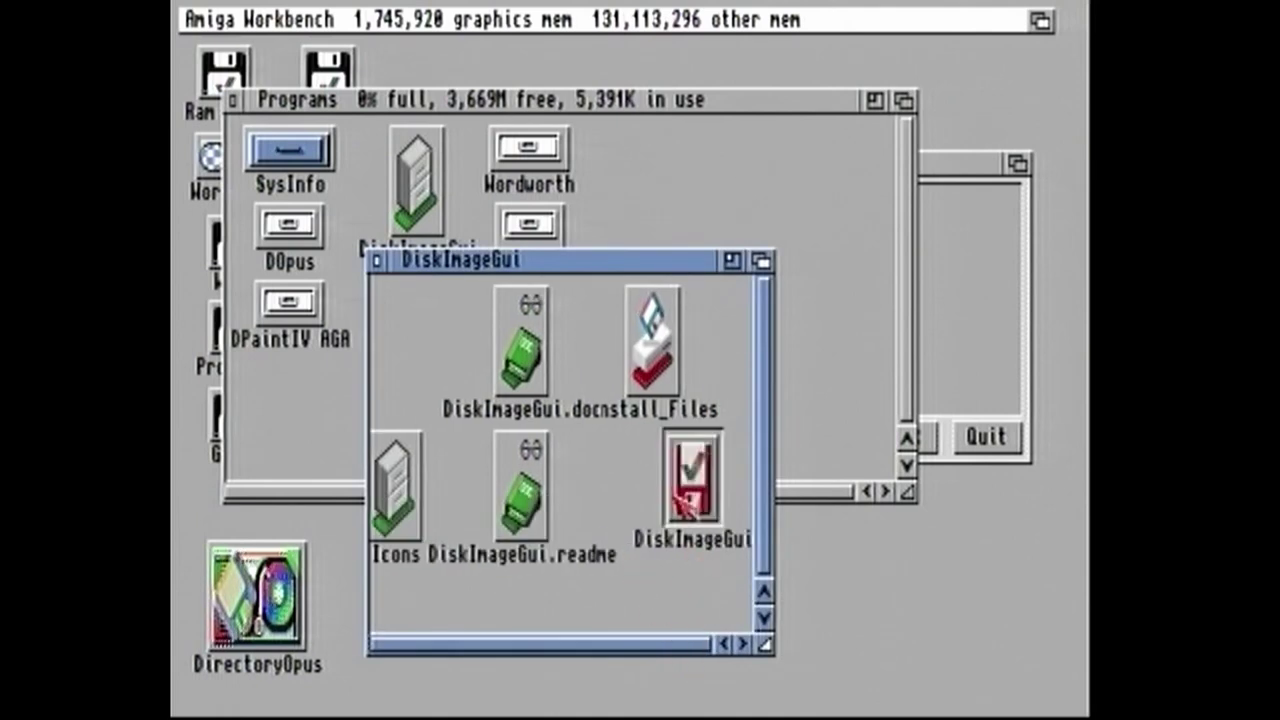
right_click(611, 310)
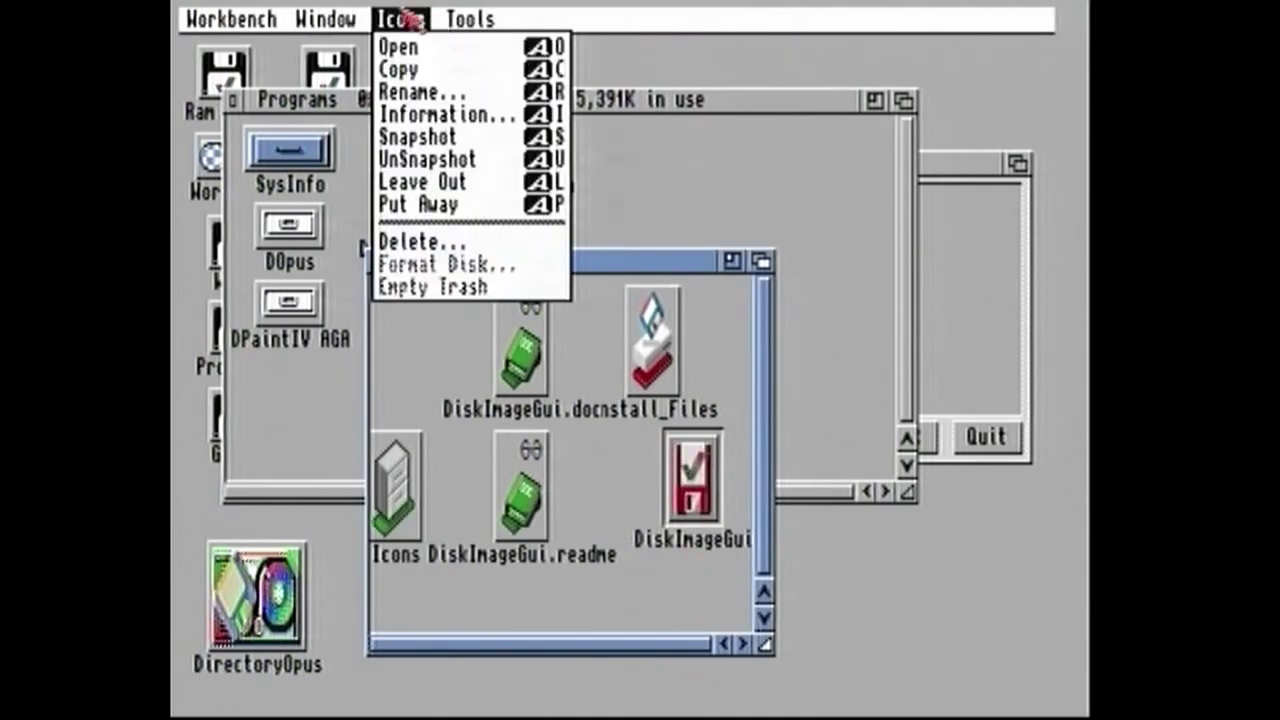
right_click(448, 188)
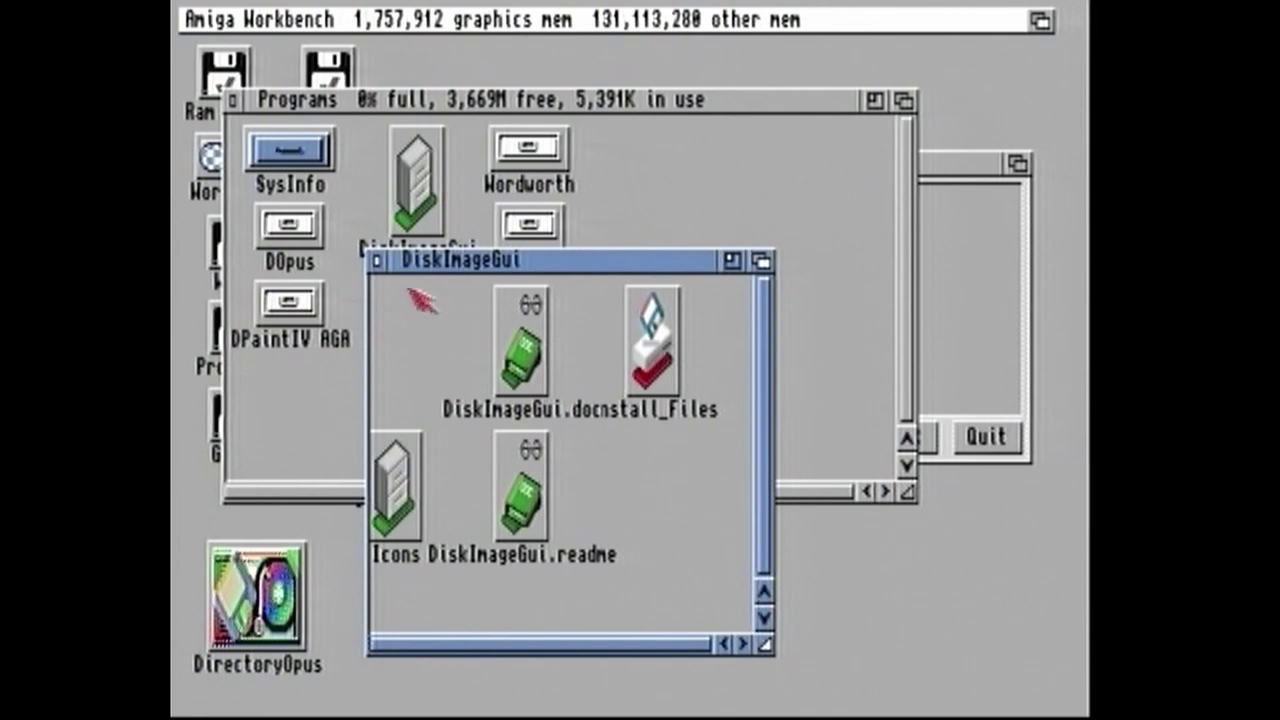
Close the DiskImageGui drawer and place the left-out DiskImageGui icon in the free lower-right corner of the desktop
click(377, 261)
drag(322, 99, 448, 167)
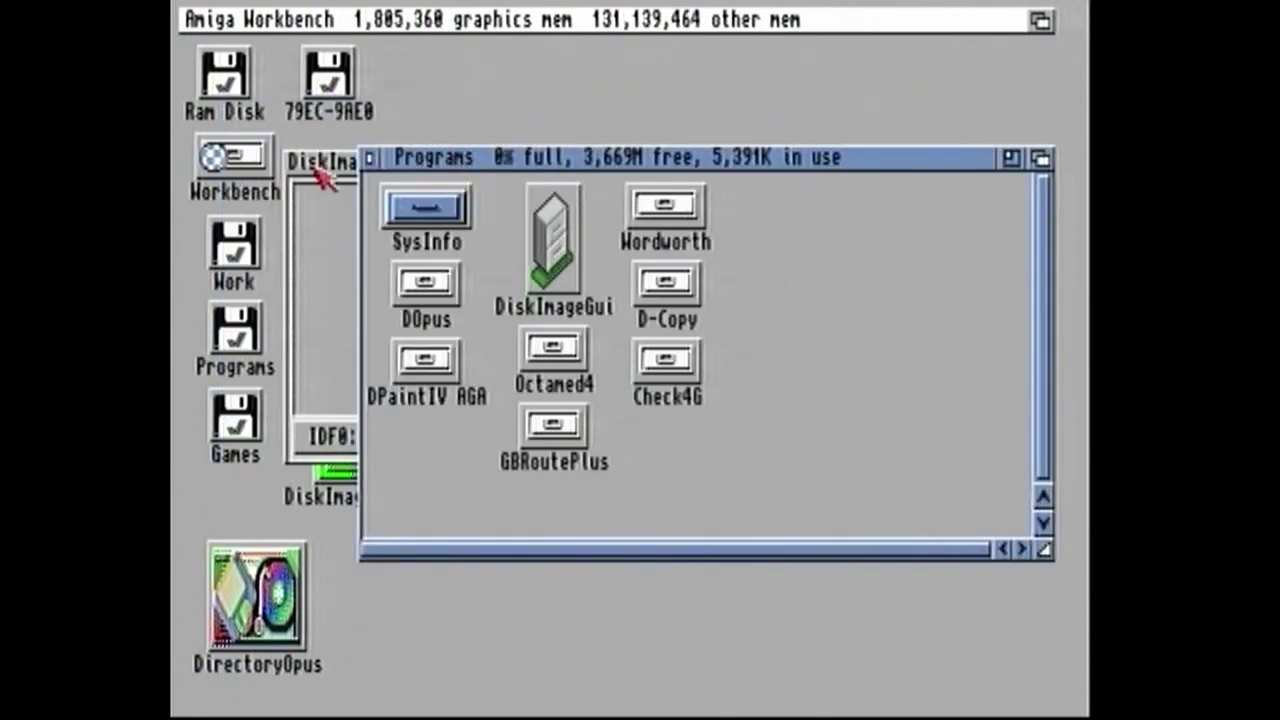
drag(320, 163, 338, 133)
drag(325, 435, 978, 655)
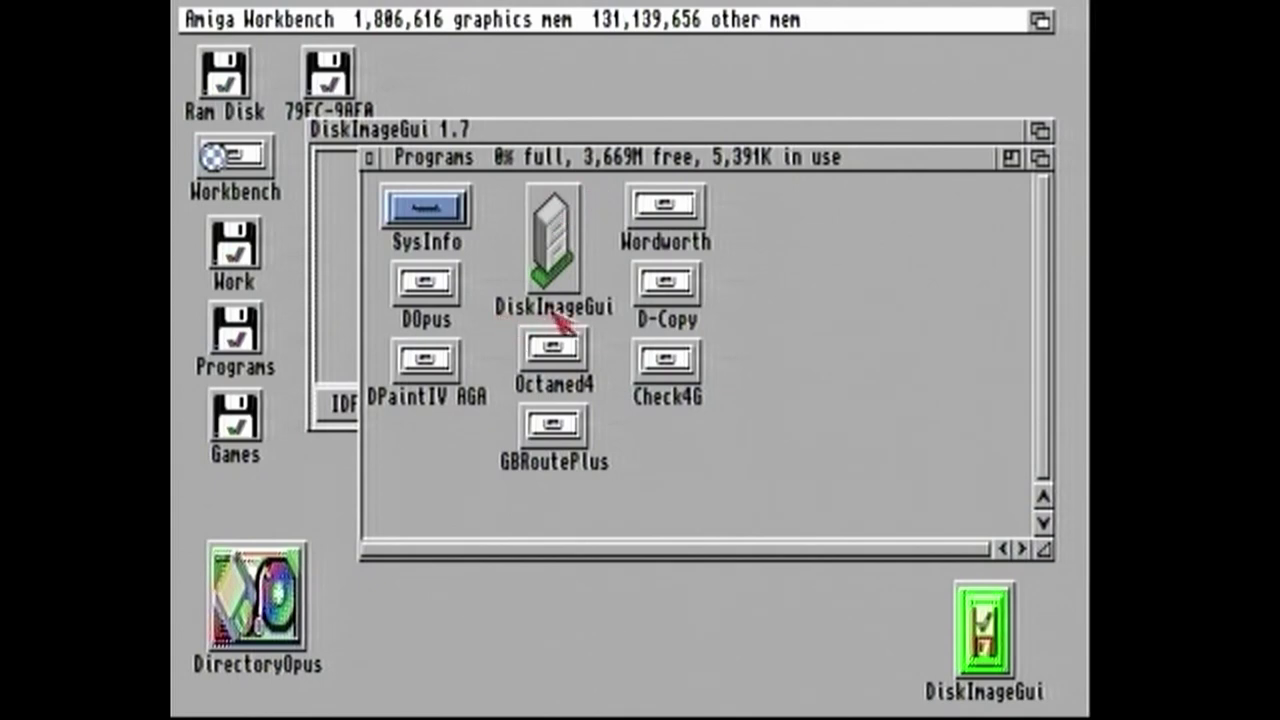
Reopen the DiskImageGui drawer to check the Install_Files installer, and close the drawer and the Programs window
double_click(573, 284)
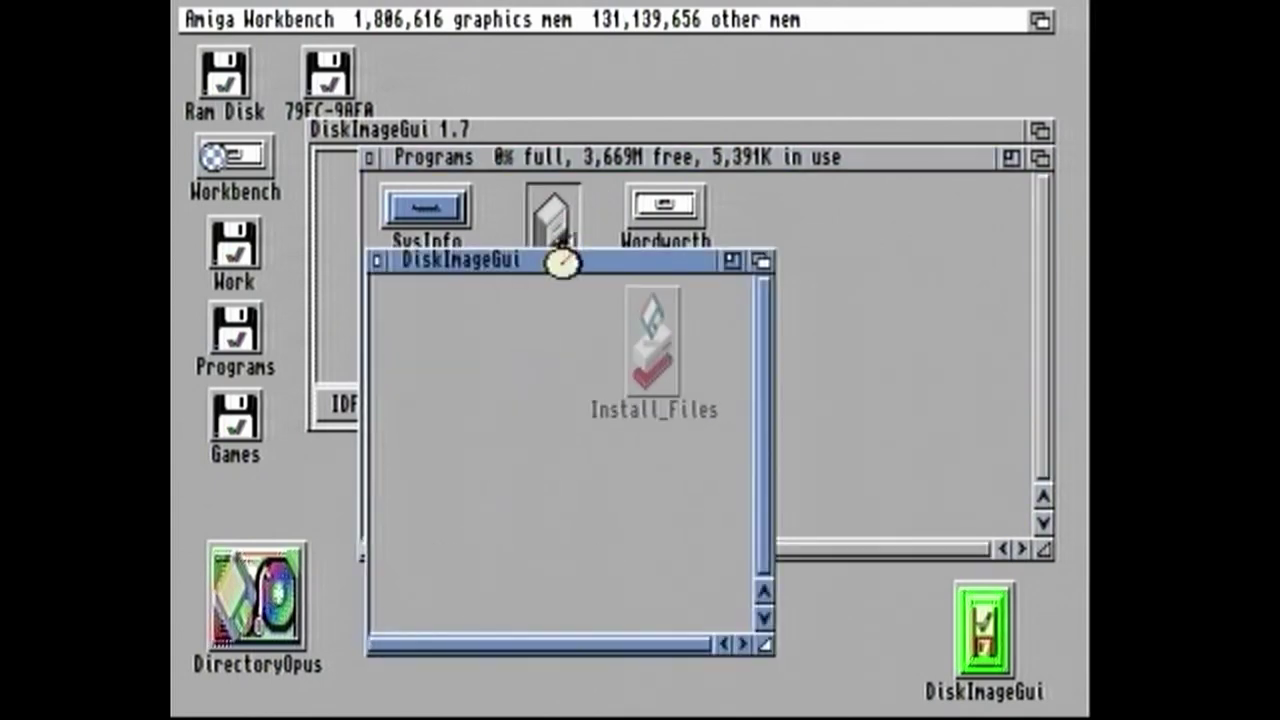
drag(652, 360, 682, 366)
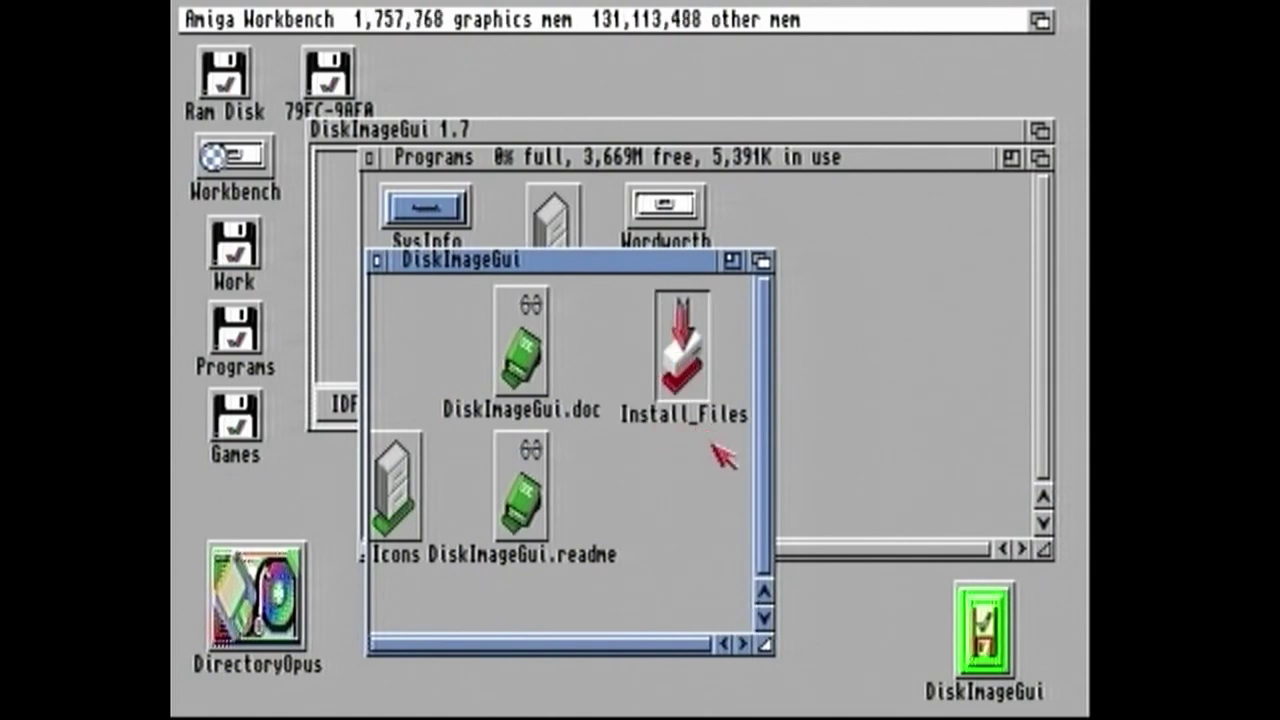
click(686, 366)
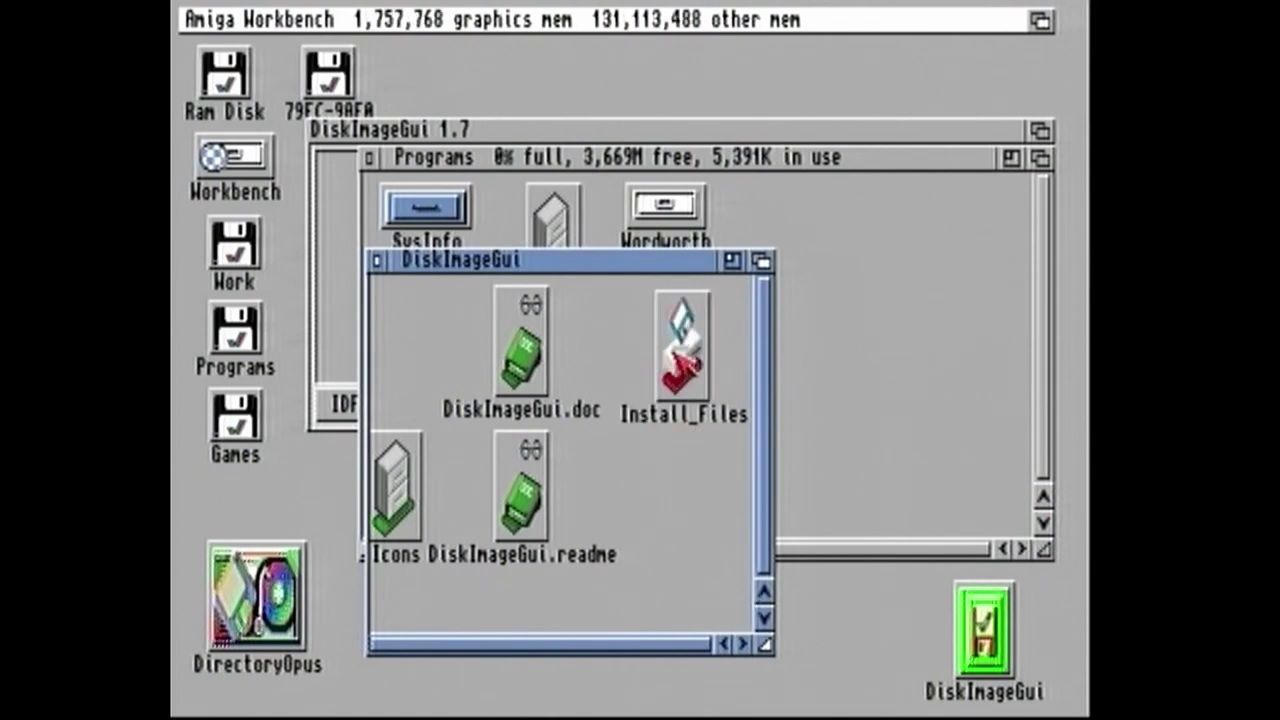
double_click(682, 350)
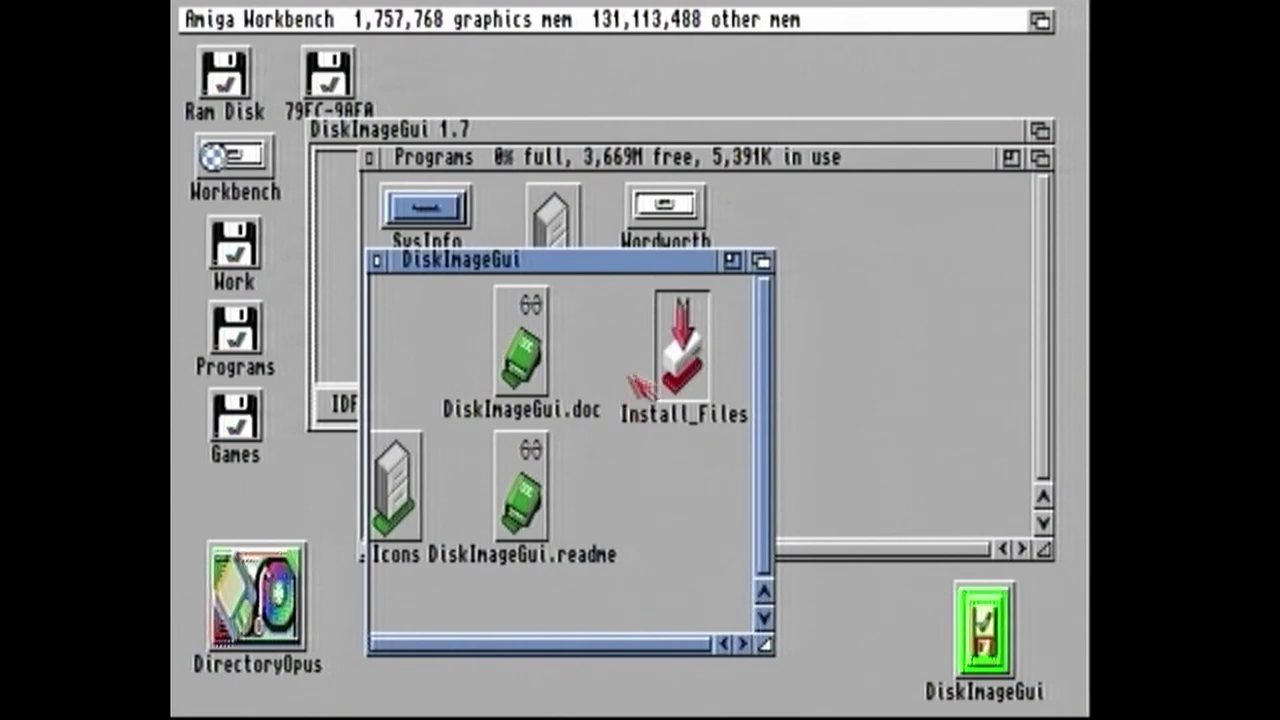
click(648, 412)
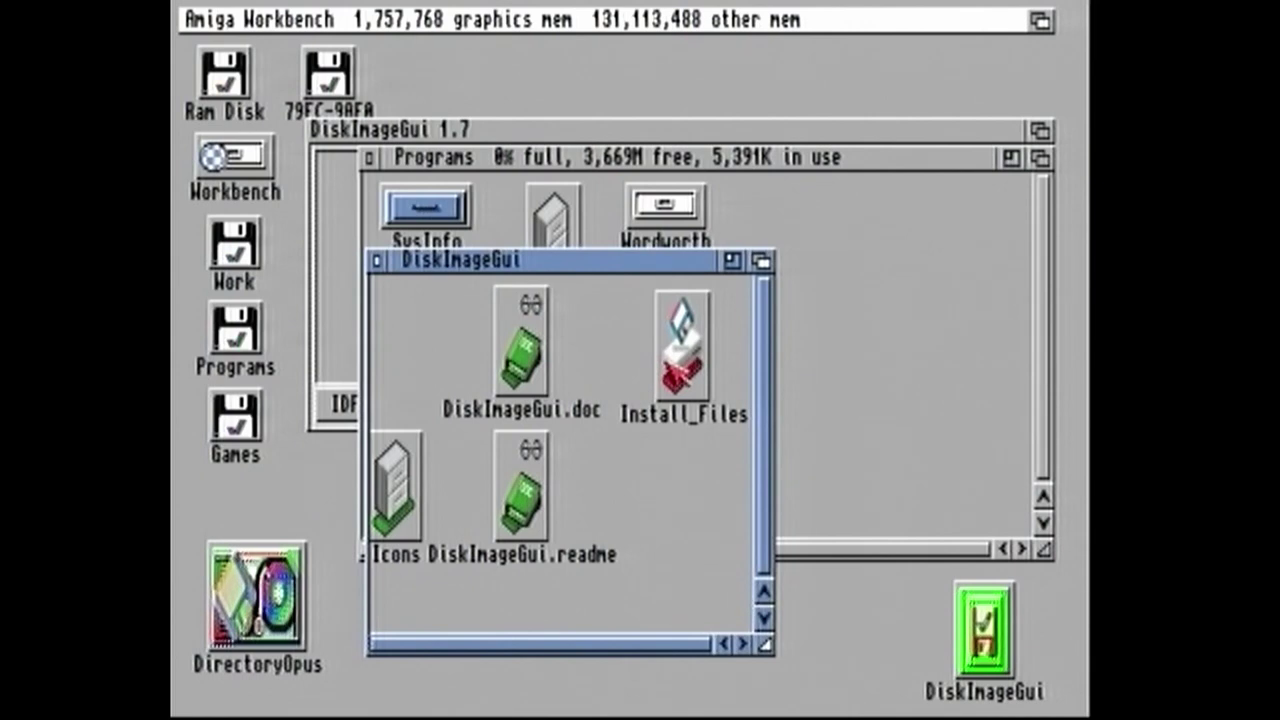
click(377, 260)
click(368, 157)
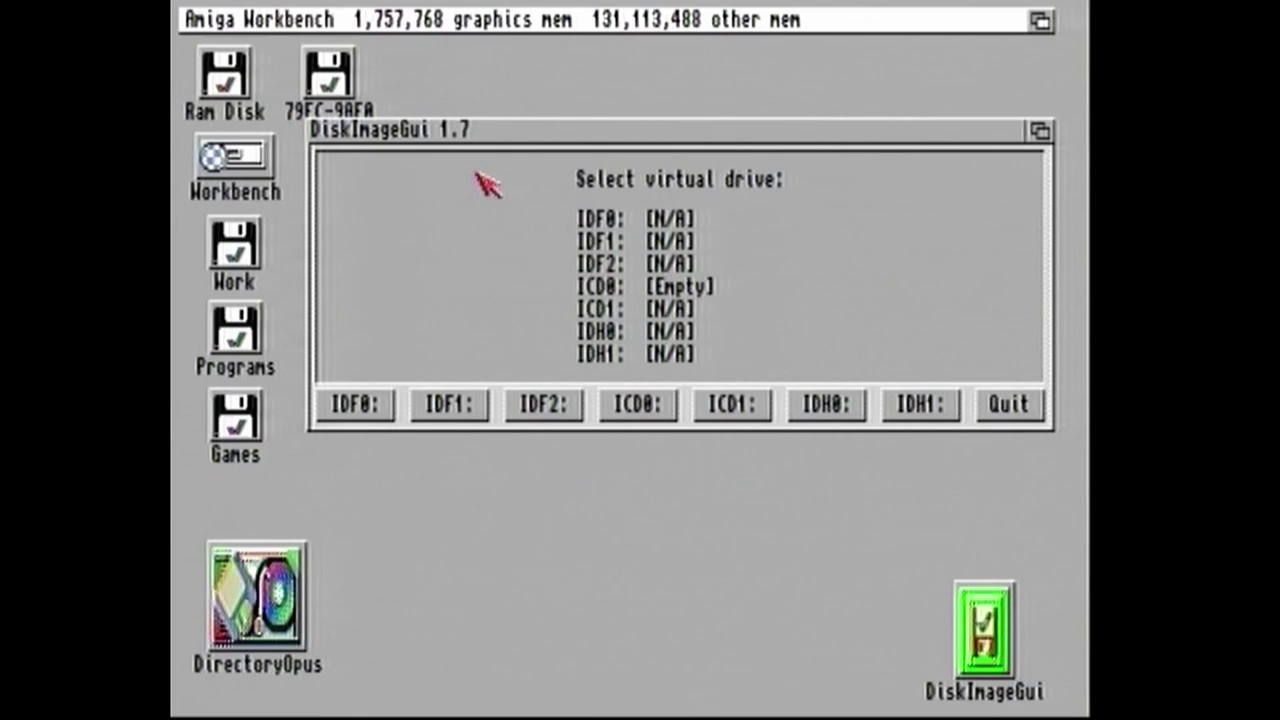
Insert AMINET7.ISO from the ISO drawer of the 79EC-9AE0 volume into the virtual drive ICD0
drag(500, 137, 458, 152)
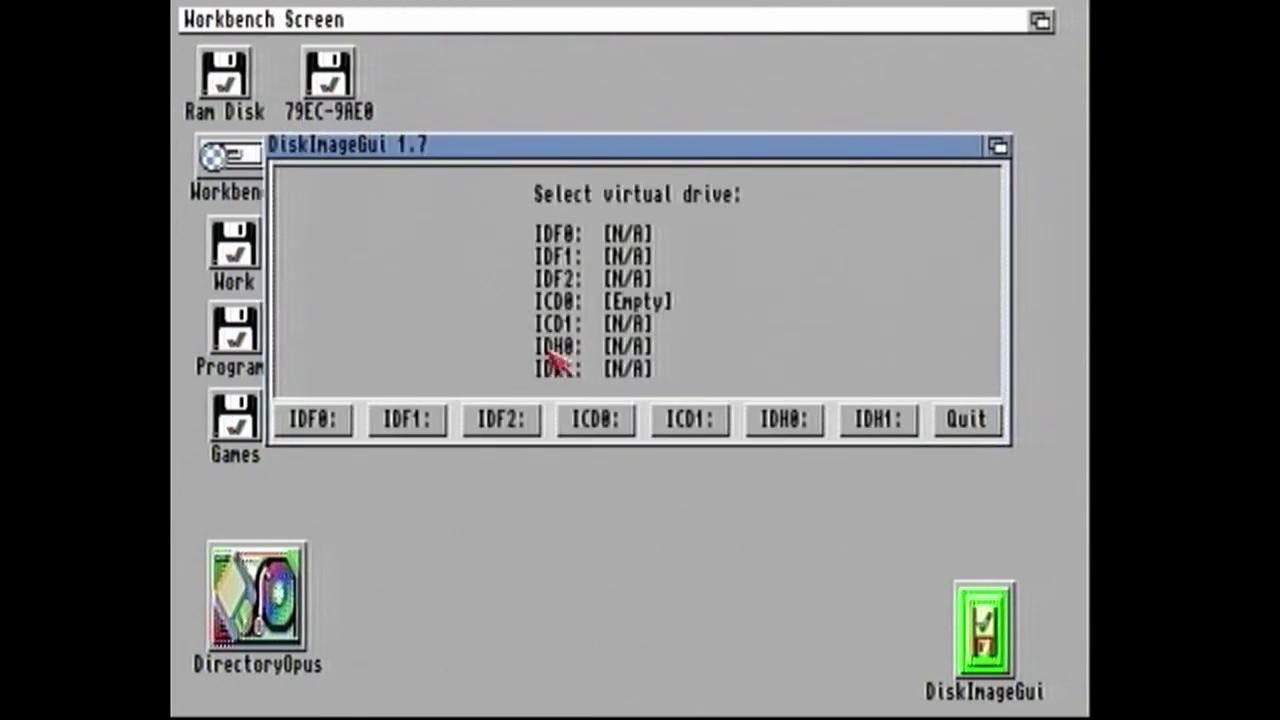
click(604, 423)
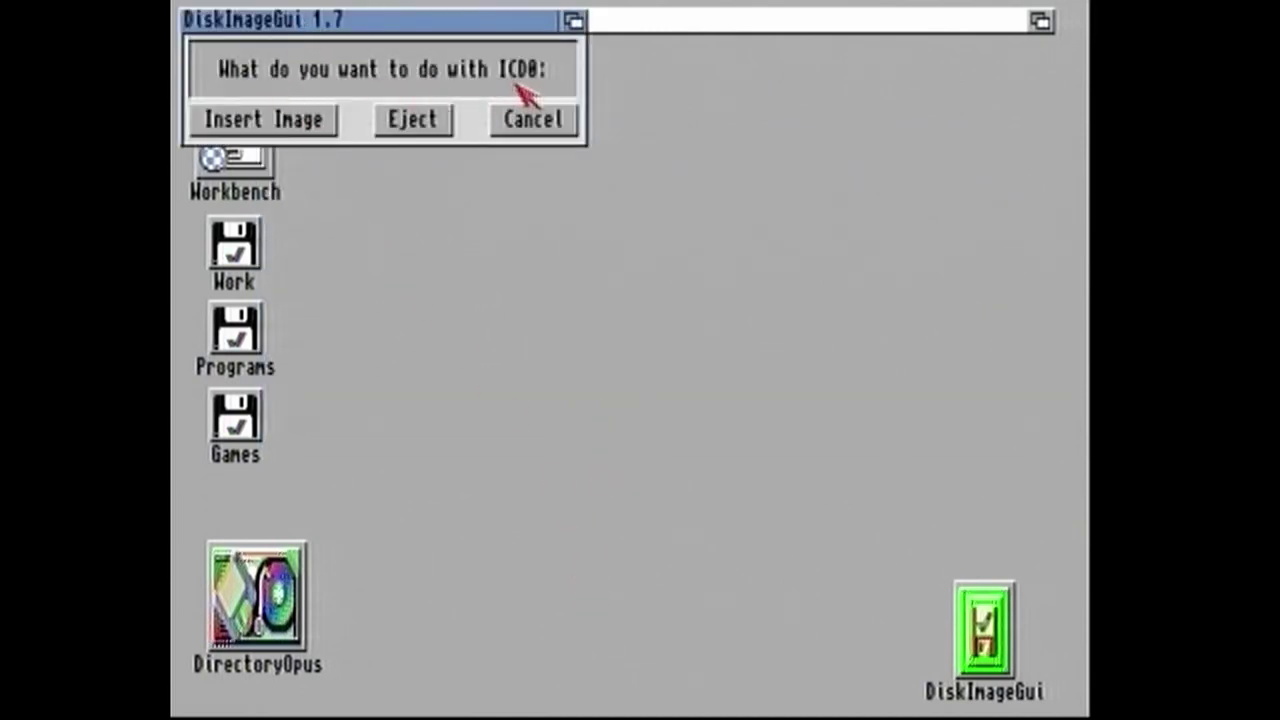
click(290, 121)
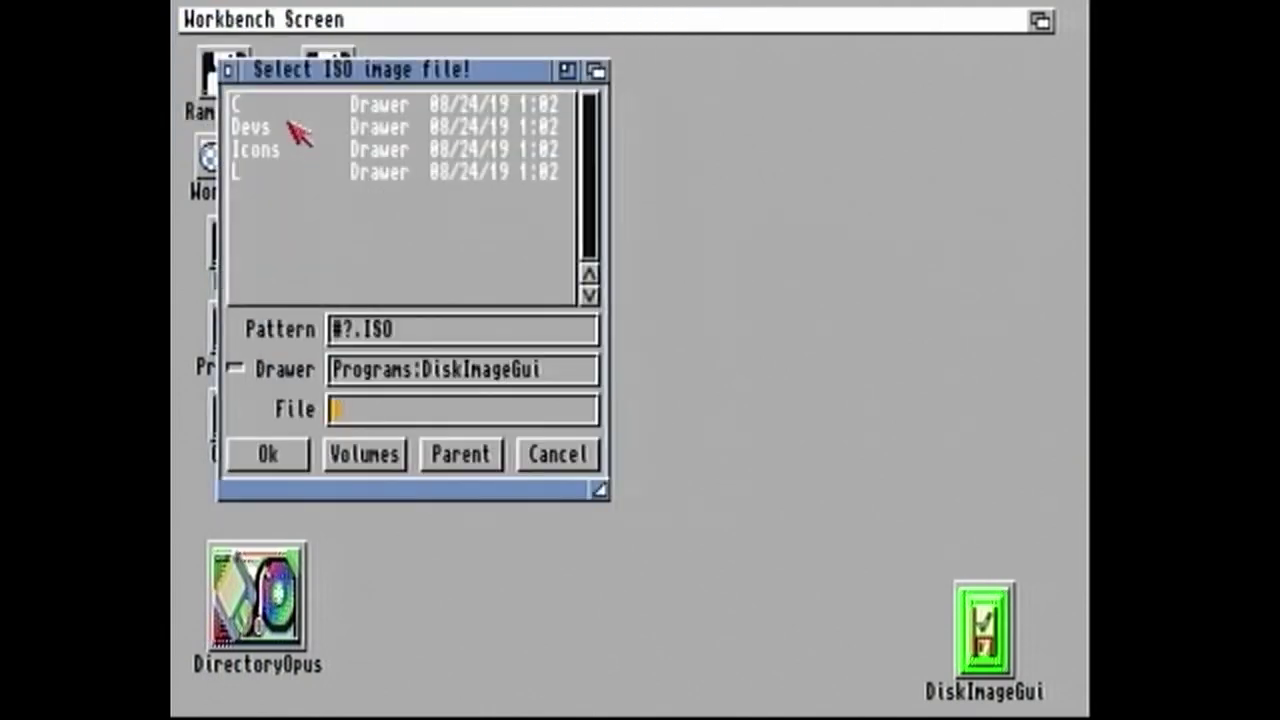
click(371, 451)
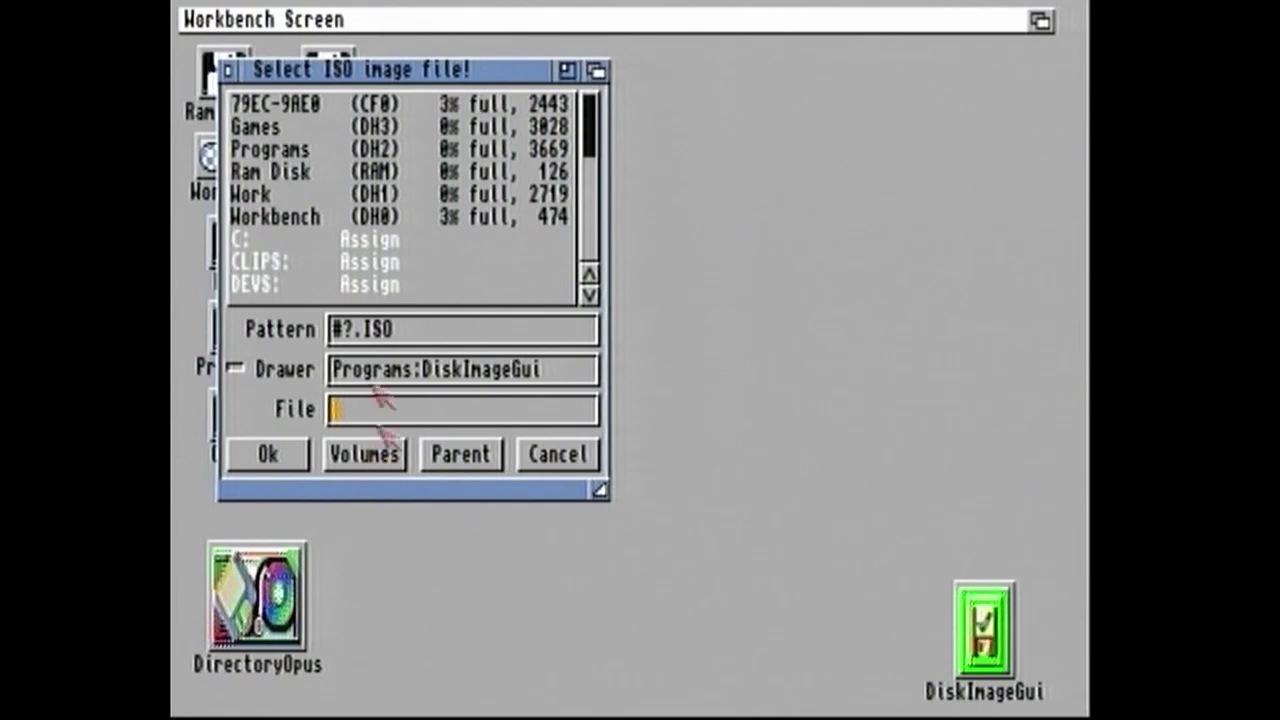
click(290, 106)
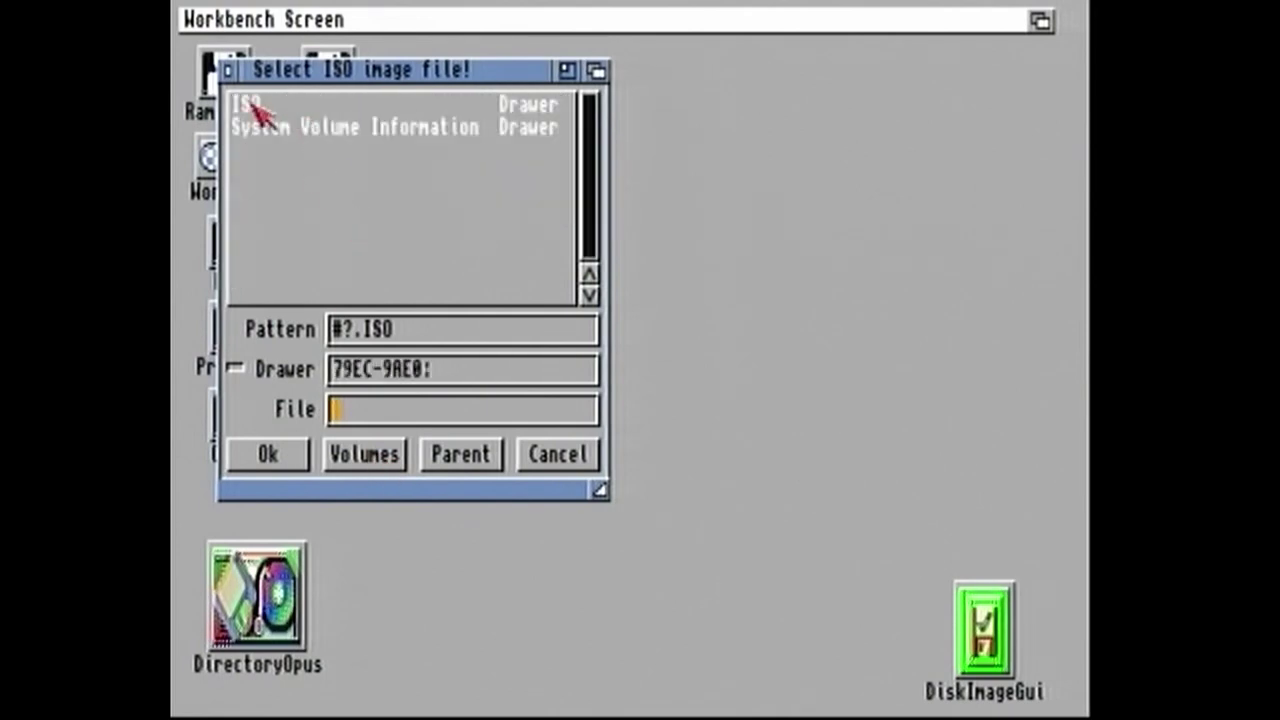
click(251, 104)
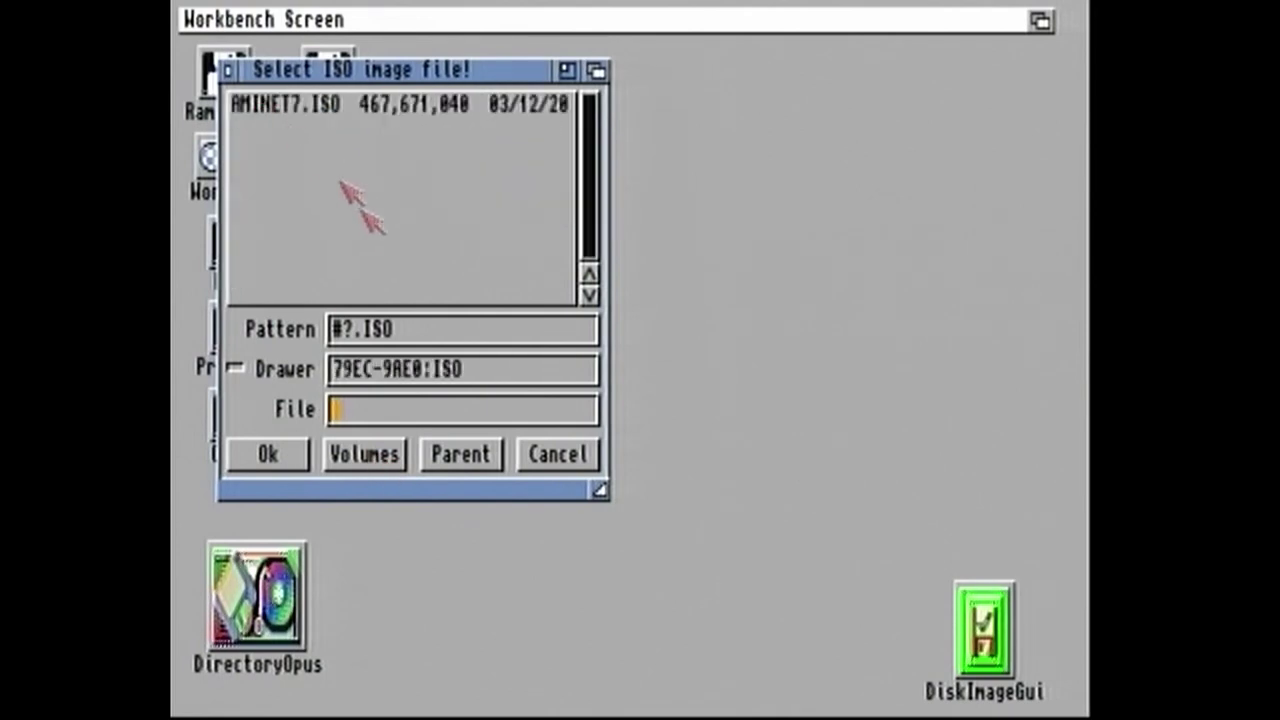
click(289, 106)
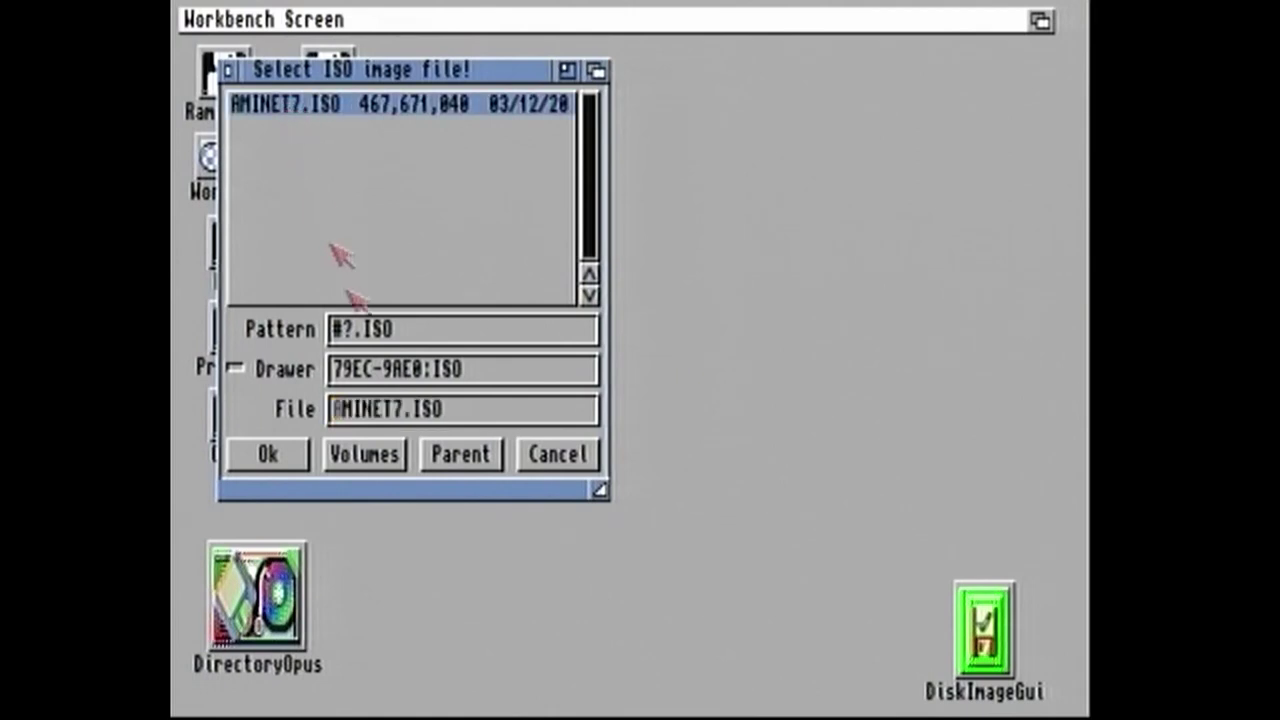
click(278, 462)
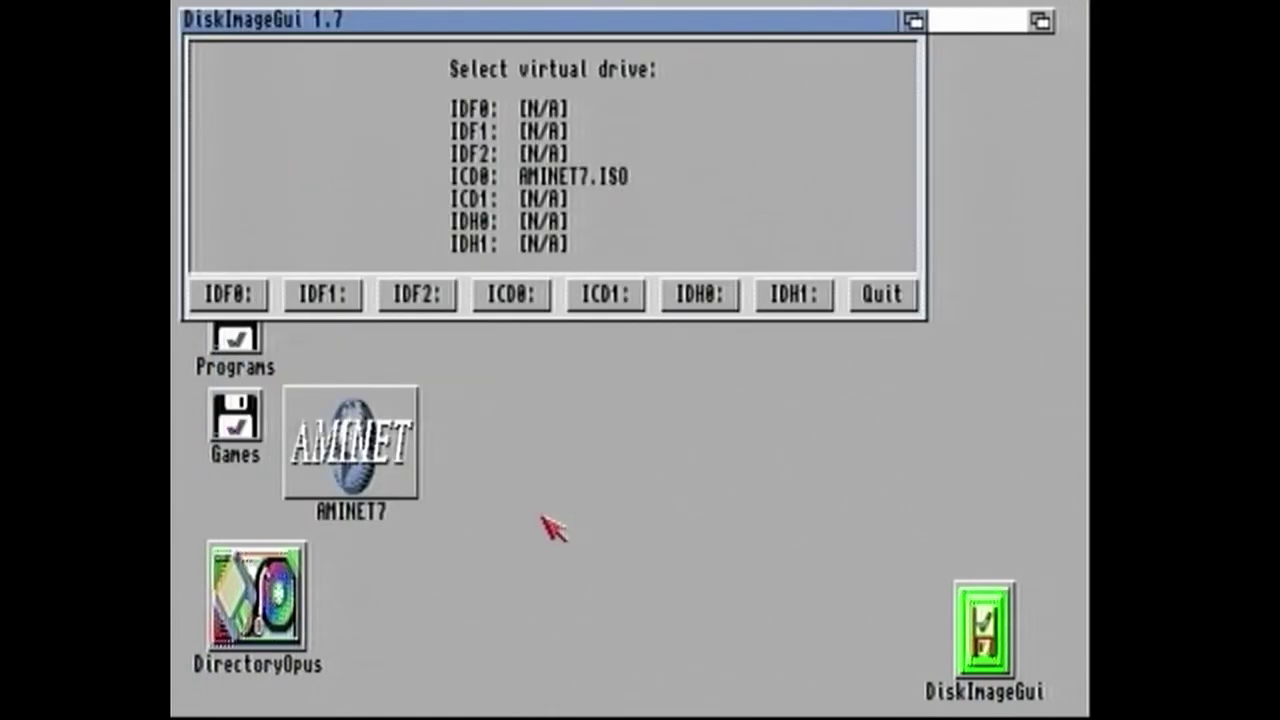
Quit DiskImageGui and move the AMINET7 disc icon slightly away from the Games icon on the desktop
drag(298, 18, 424, 18)
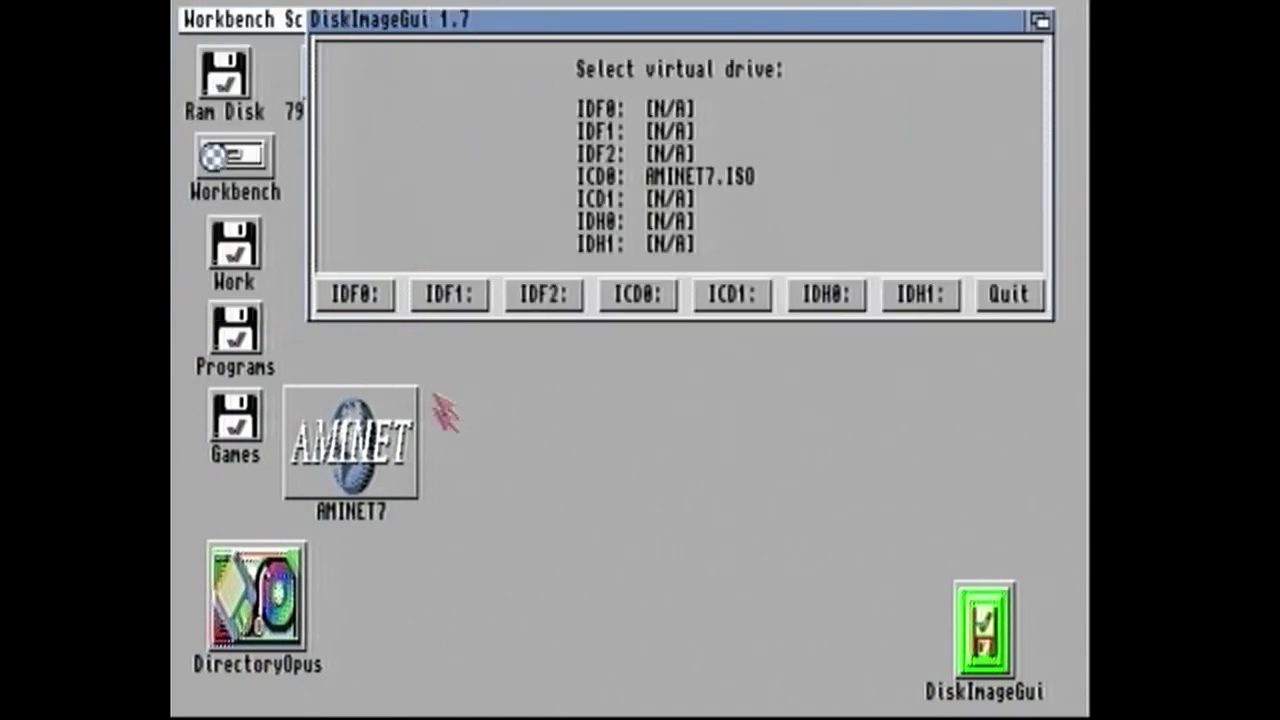
click(370, 440)
click(550, 468)
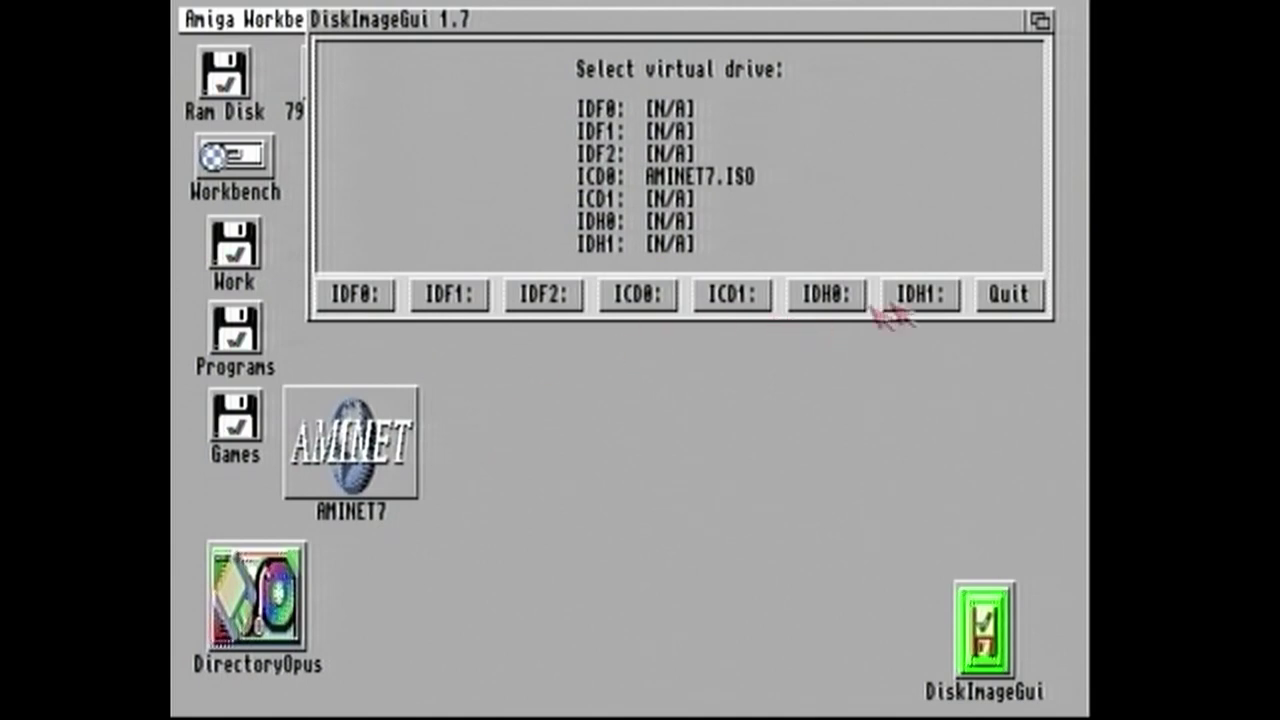
click(964, 295)
click(1012, 304)
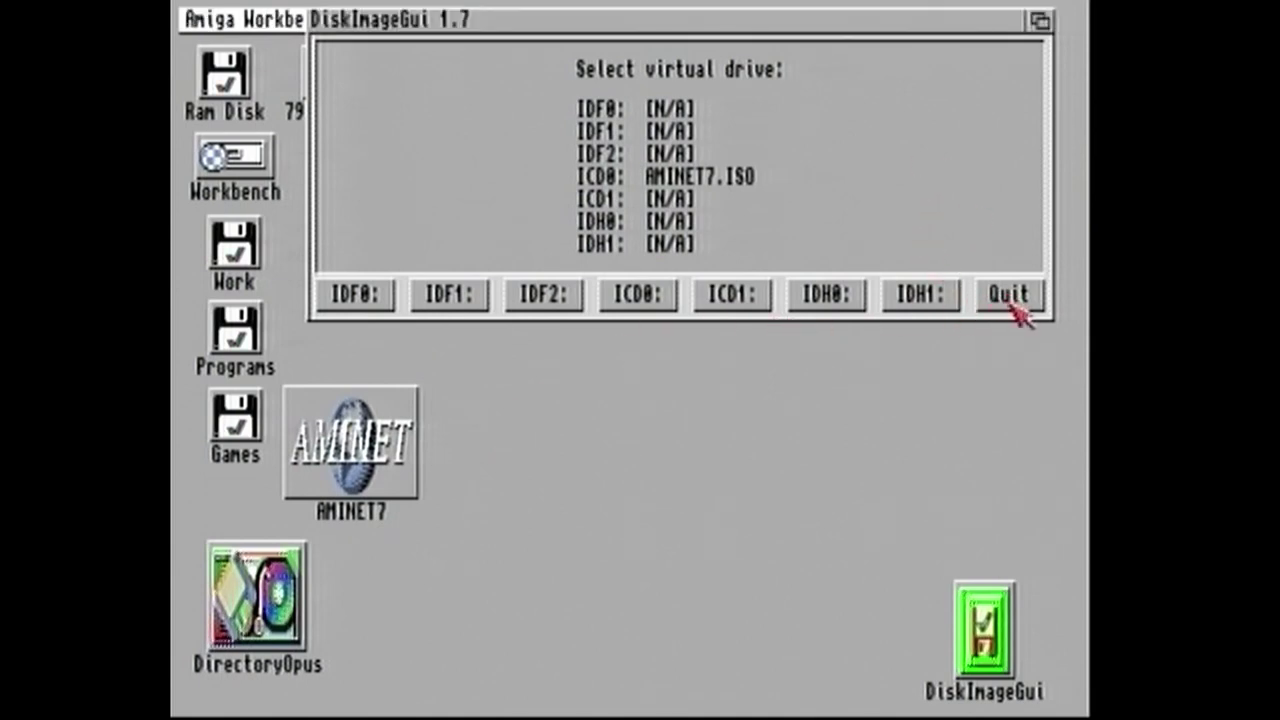
drag(378, 465, 400, 443)
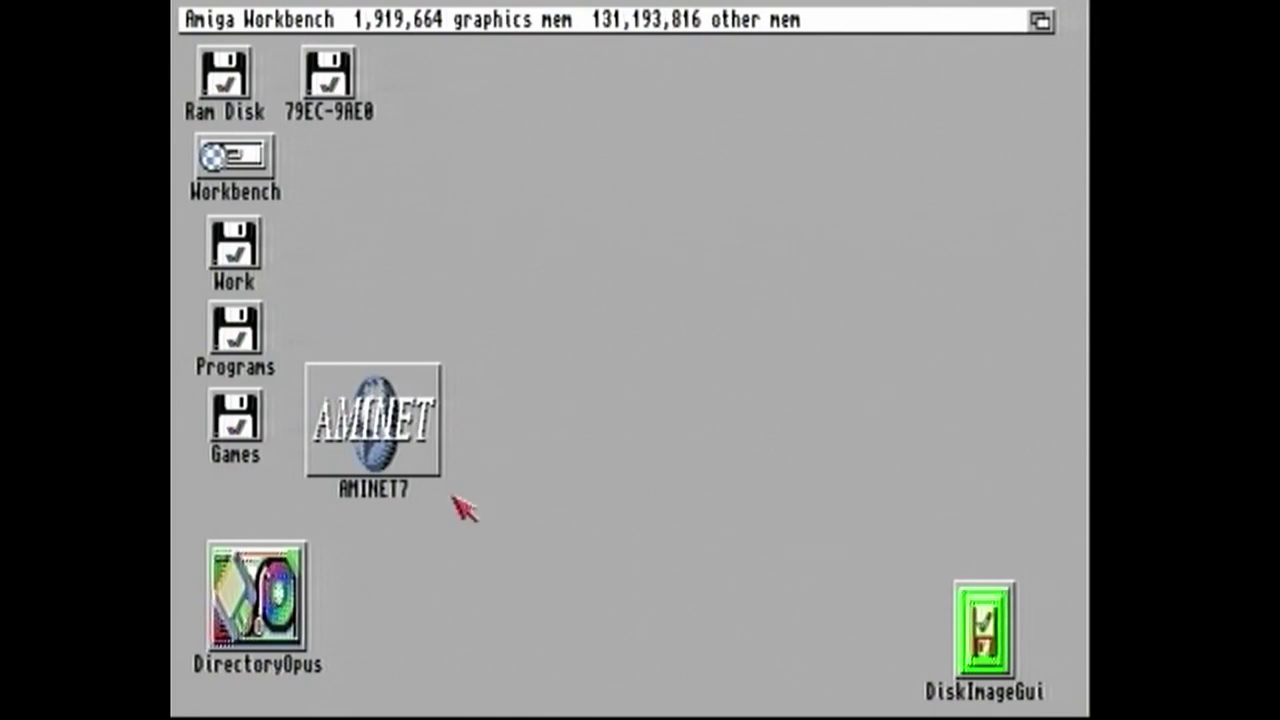
Open the AMINET7 disc's Index, look through the Jump-n-run games and Graphics directories, and close the index
double_click(402, 418)
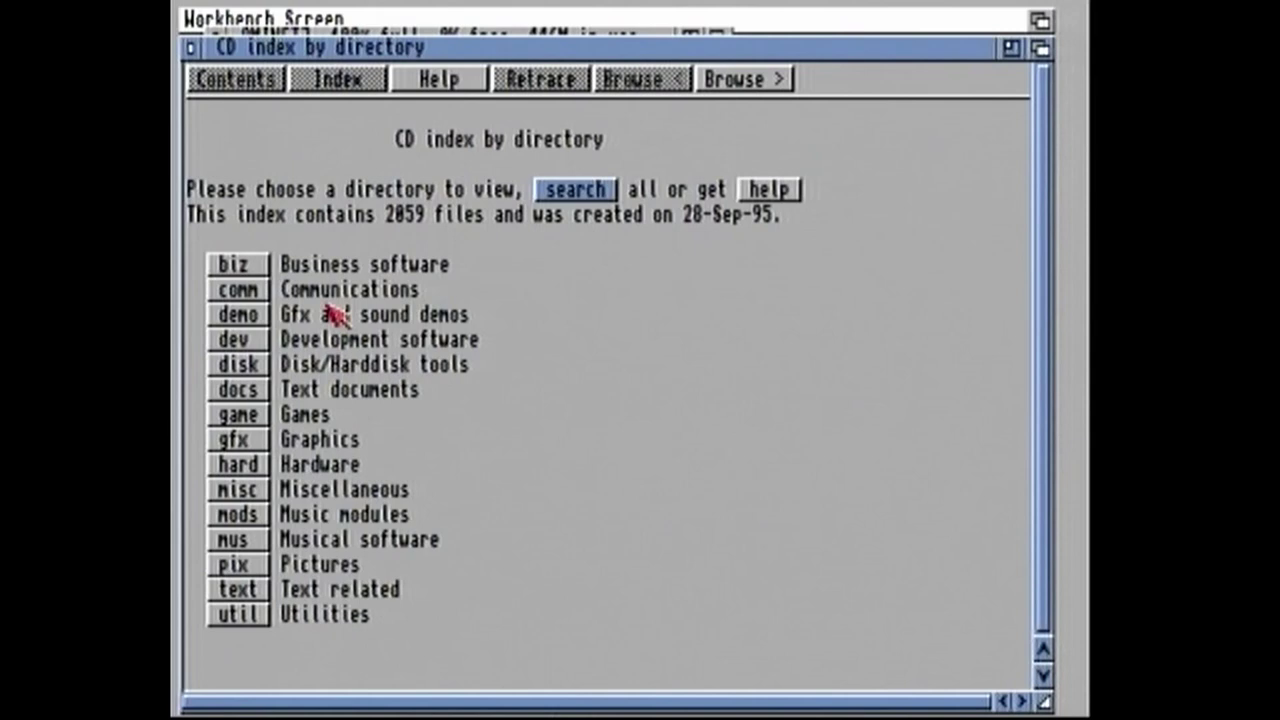
click(252, 420)
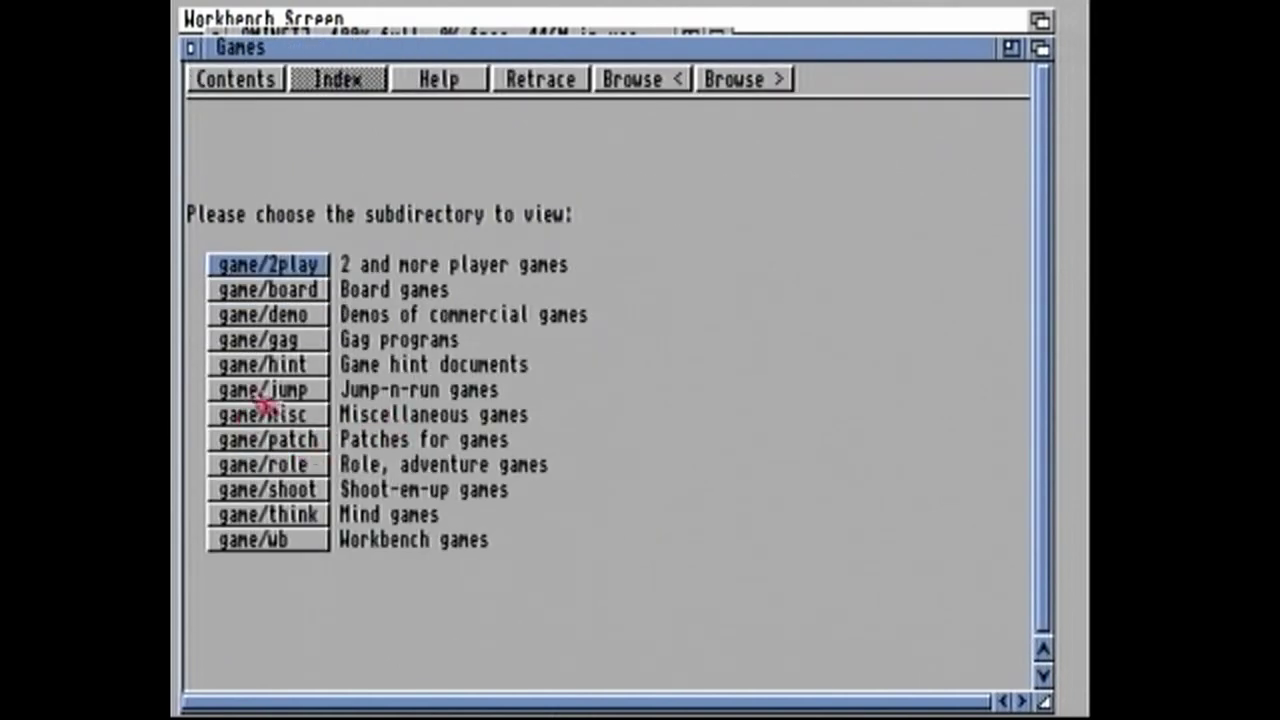
click(268, 395)
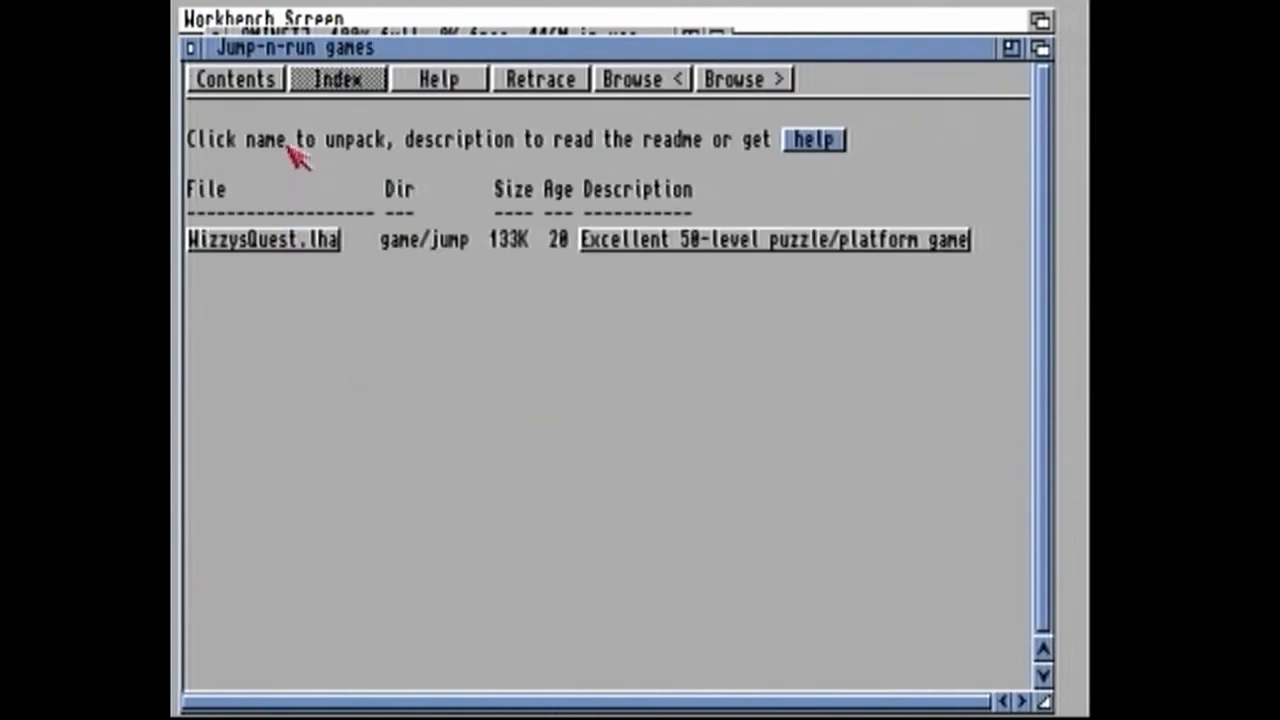
click(238, 78)
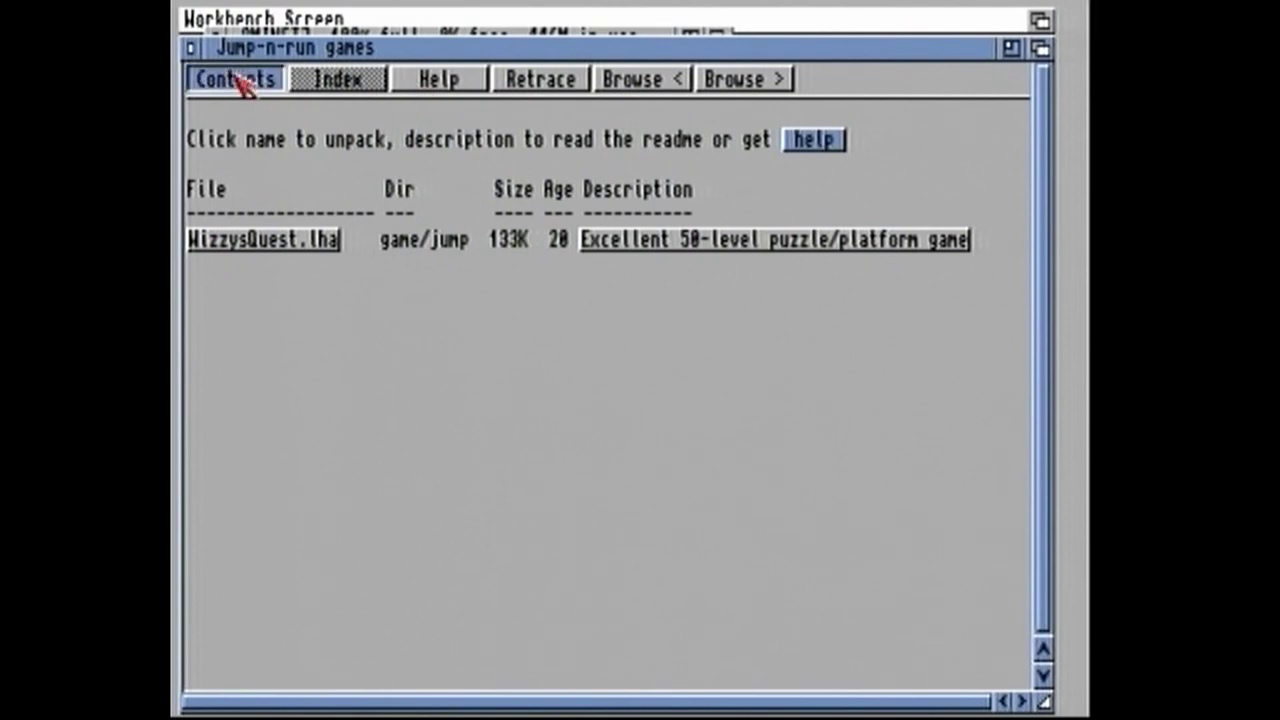
click(256, 440)
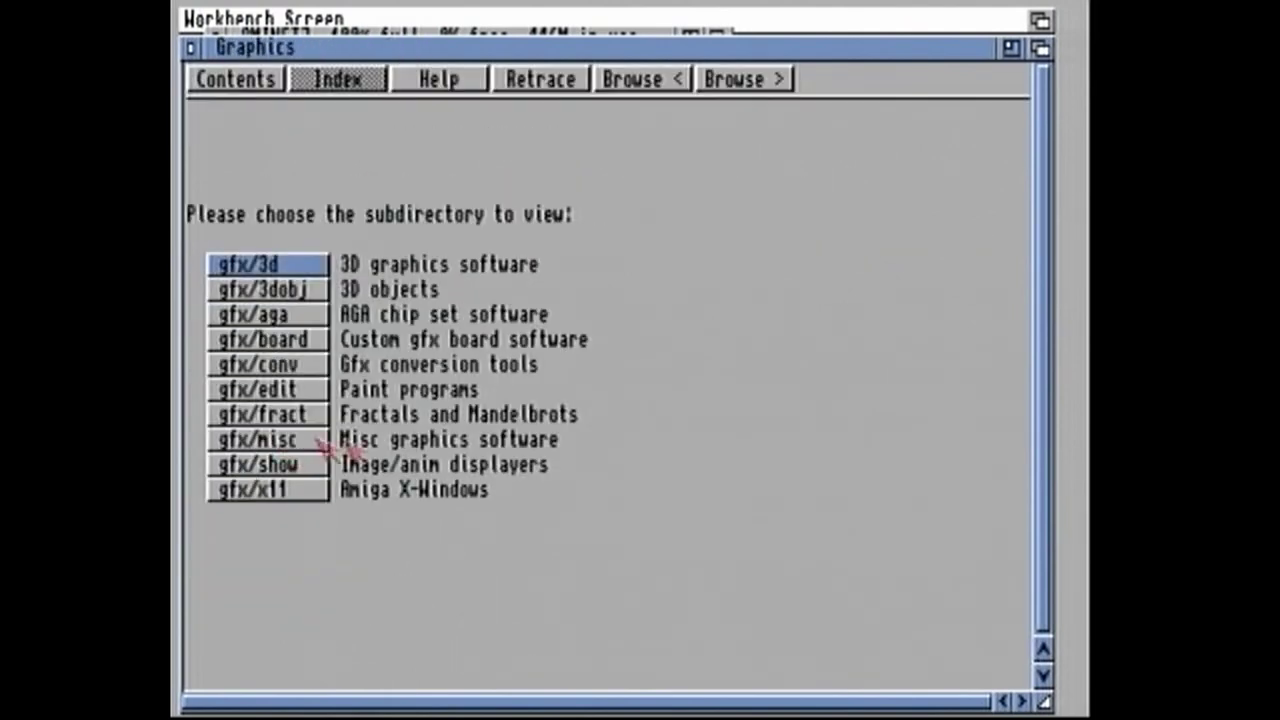
click(266, 82)
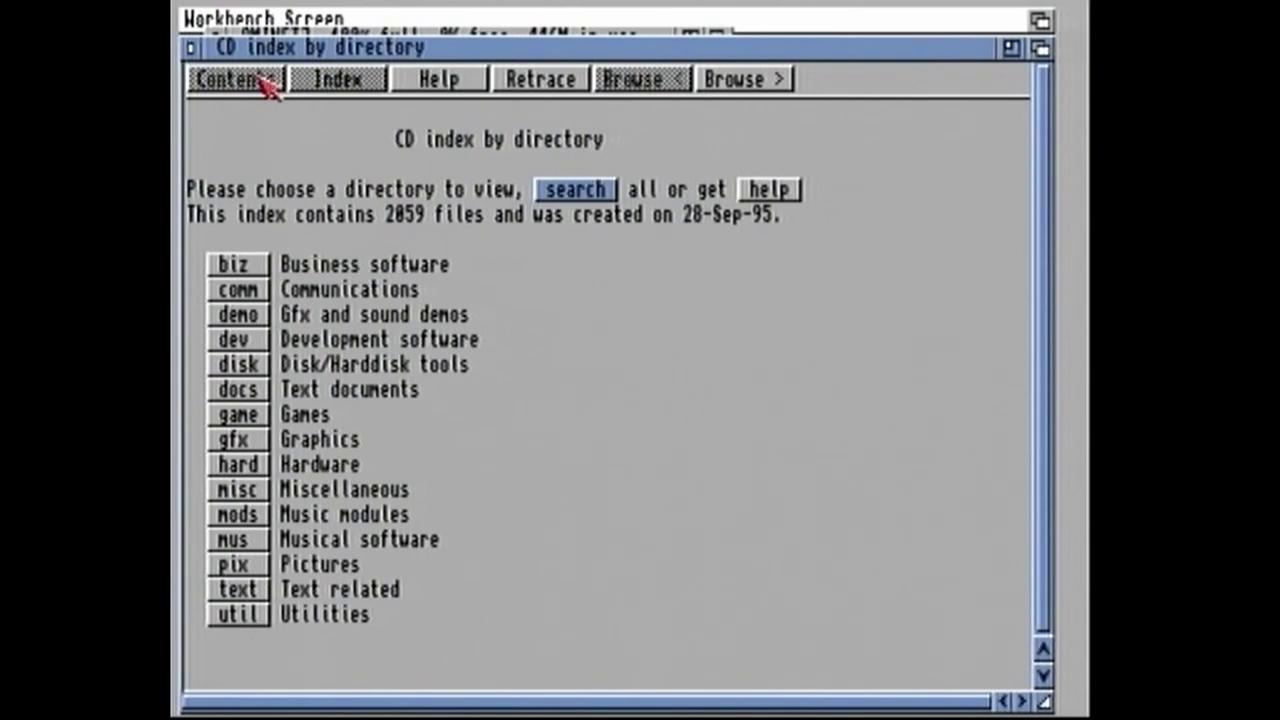
click(191, 48)
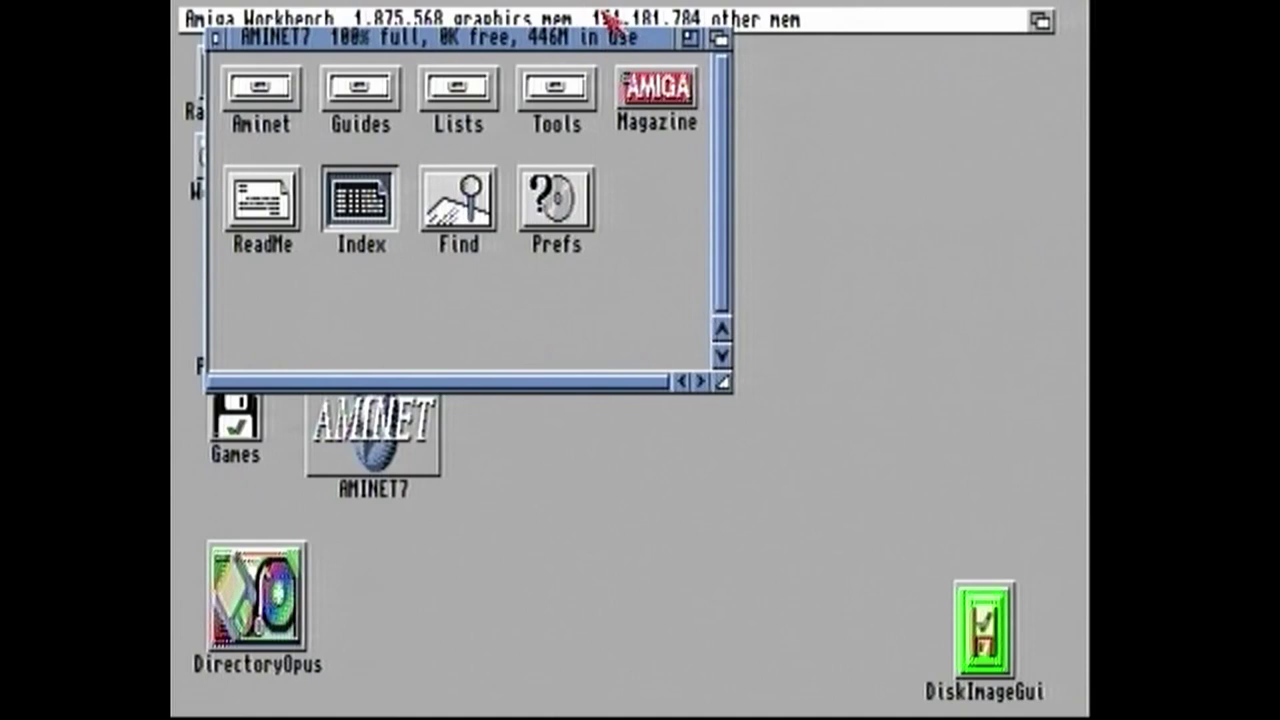
Look into the disc's Magazine drawer and its Game_Demos drawer, and close both
click(498, 318)
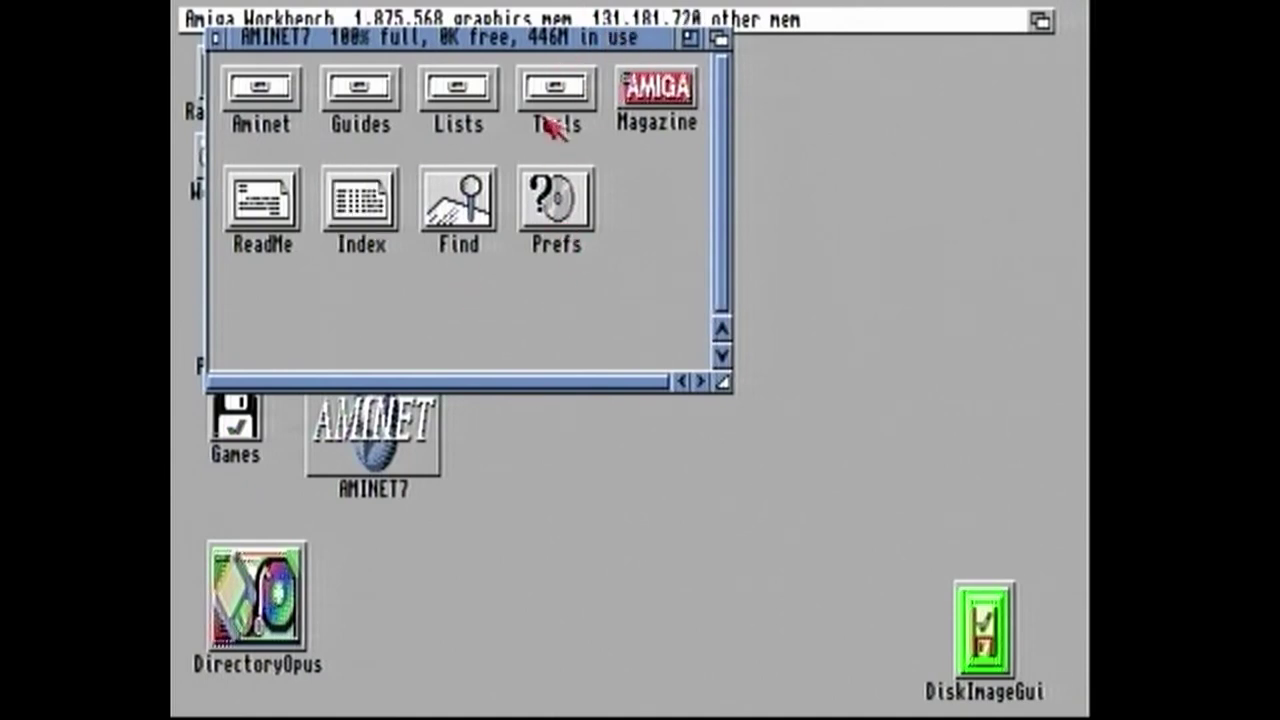
double_click(645, 100)
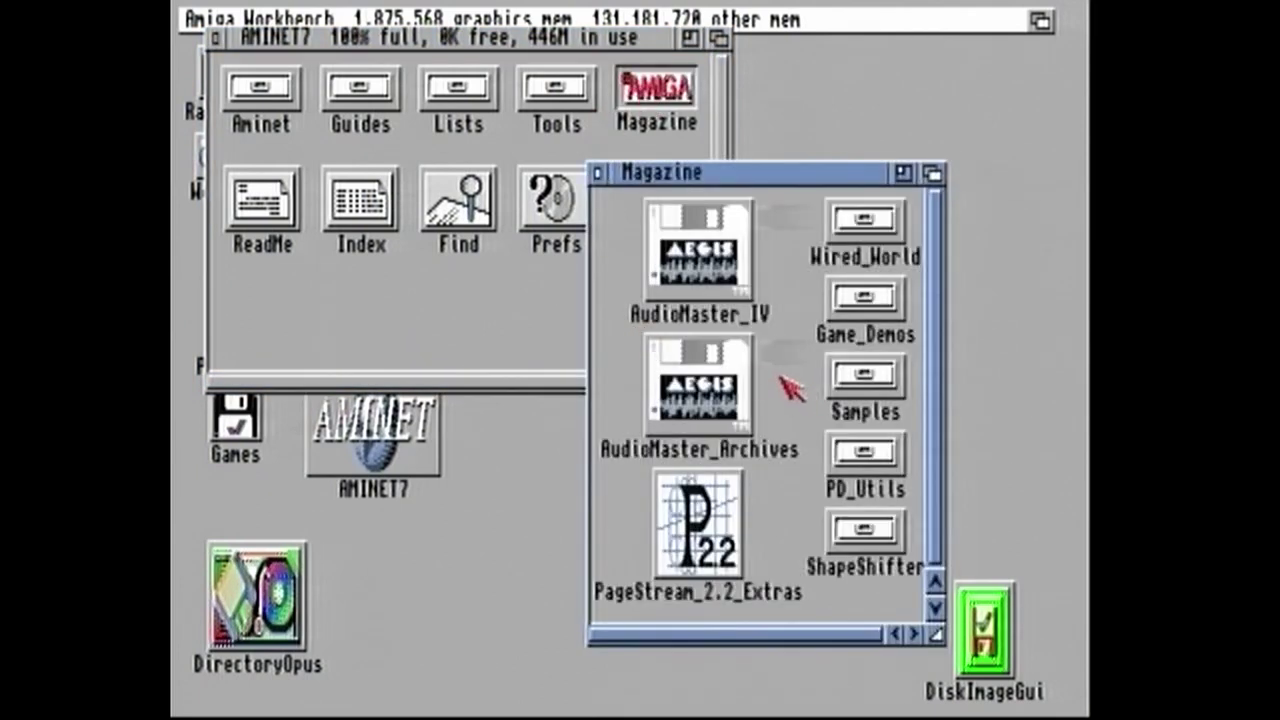
drag(740, 176, 604, 176)
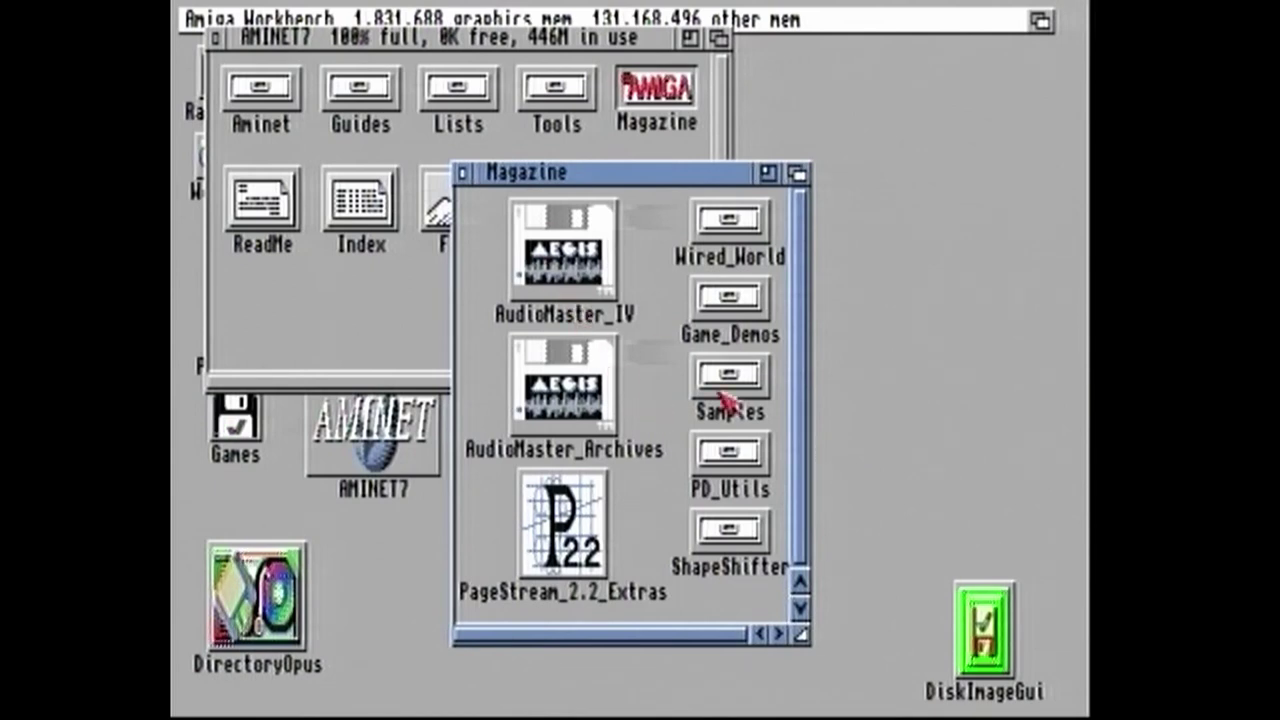
double_click(718, 300)
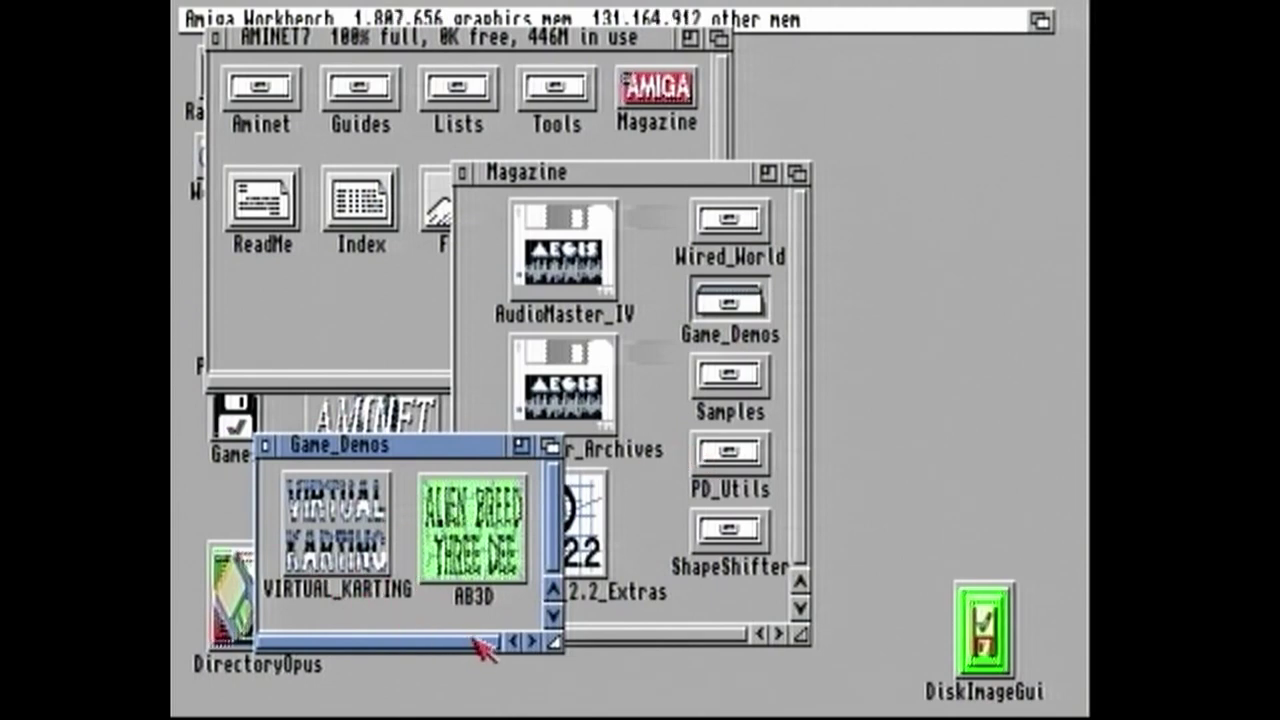
click(265, 445)
click(462, 173)
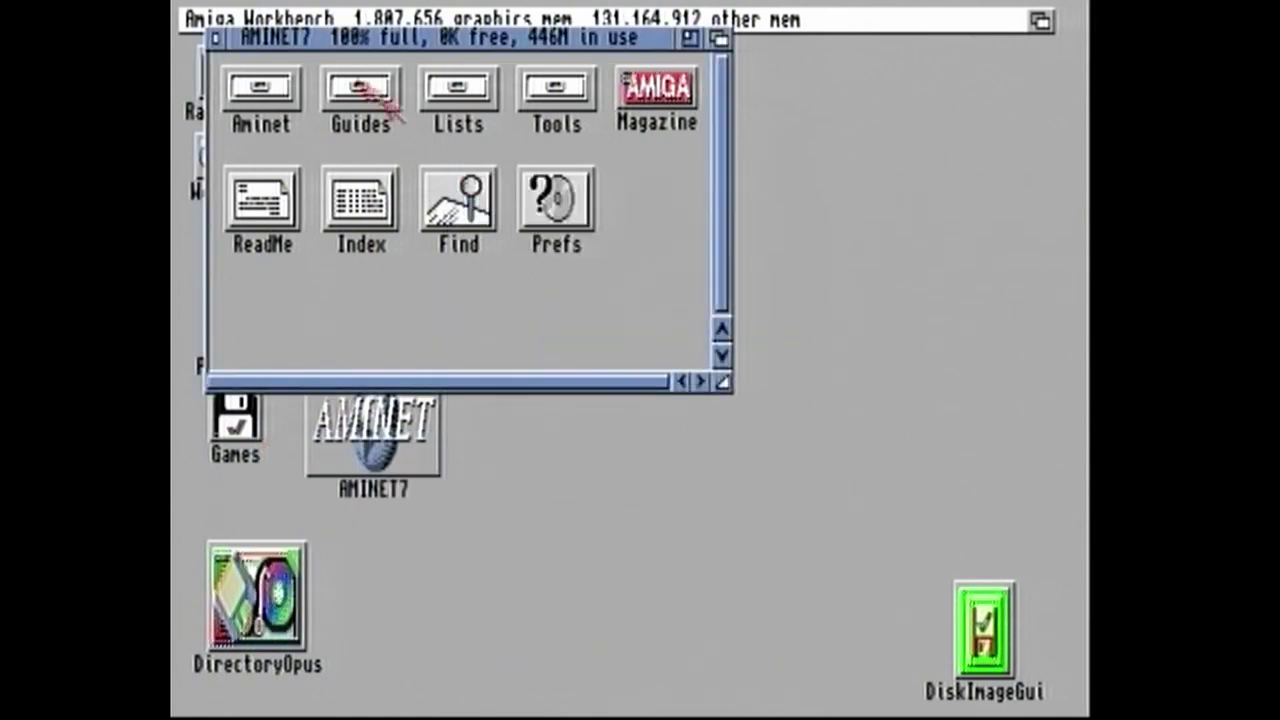
Close the AMINET7 disc's window to return to the bare desktop
click(216, 39)
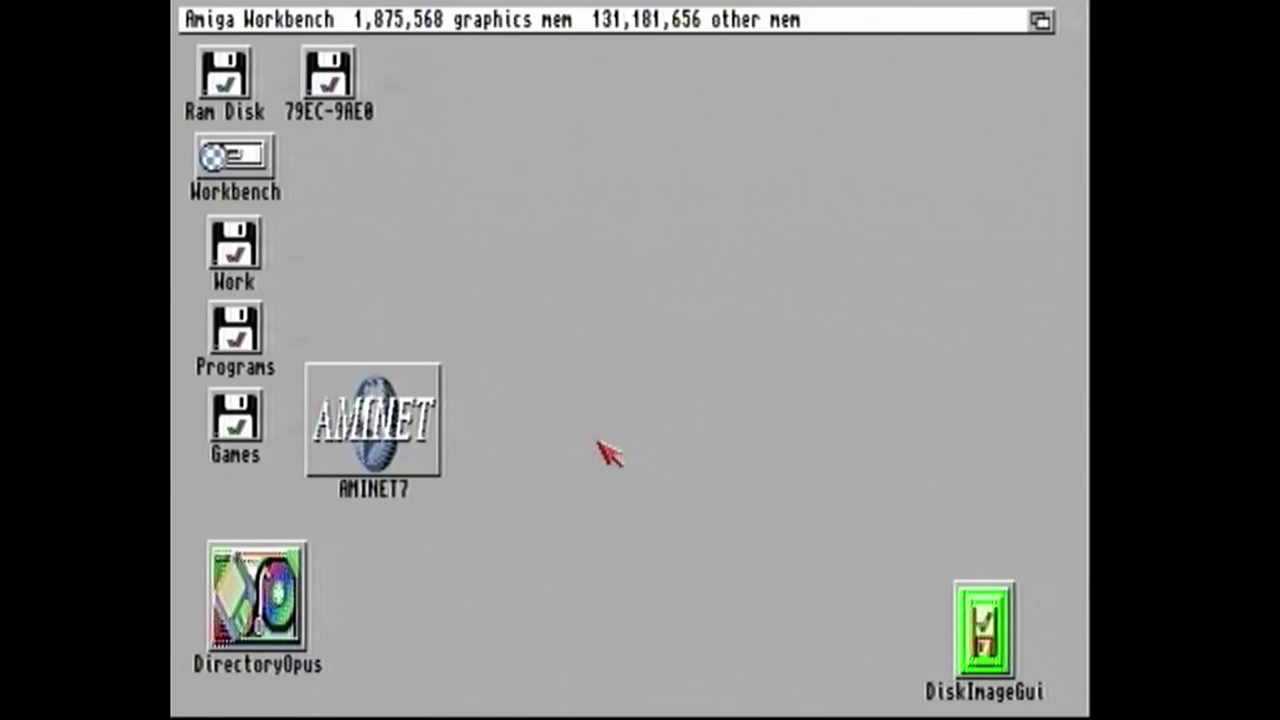
click(400, 413)
click(586, 347)
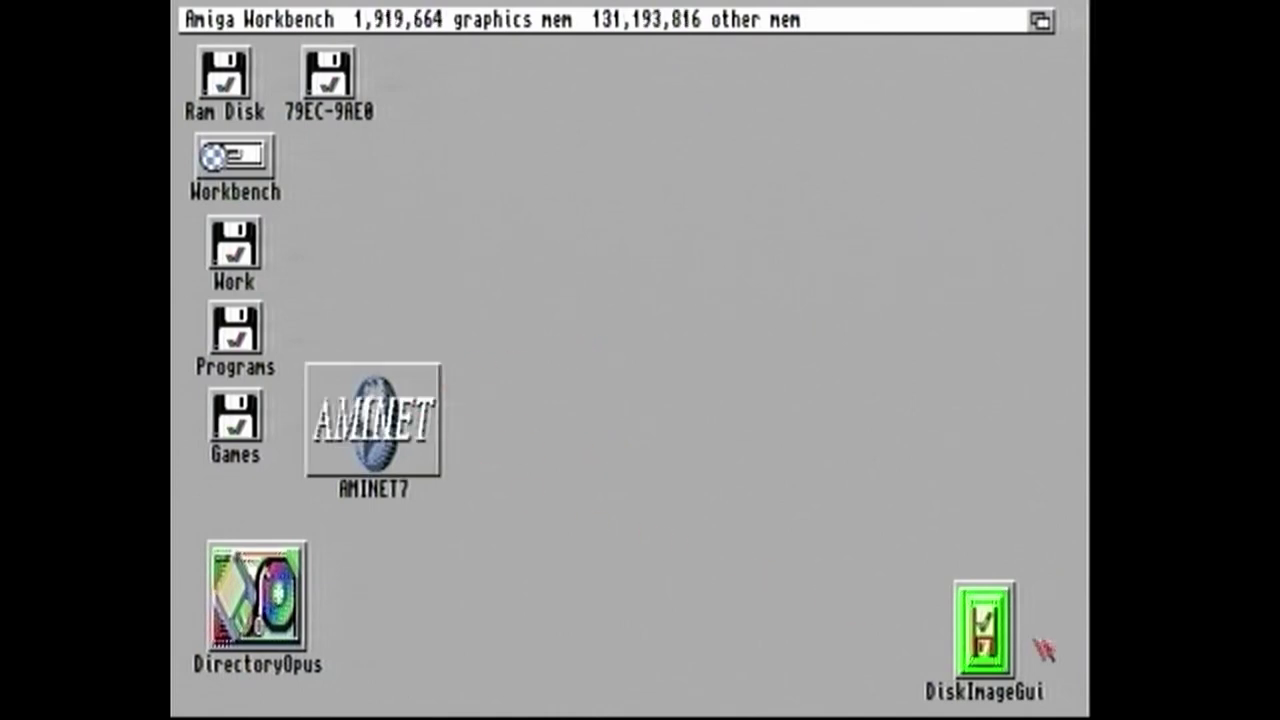
Start DiskImageGui, eject the AMINET7.ISO image from virtual drive ICD0, and quit the program
double_click(984, 630)
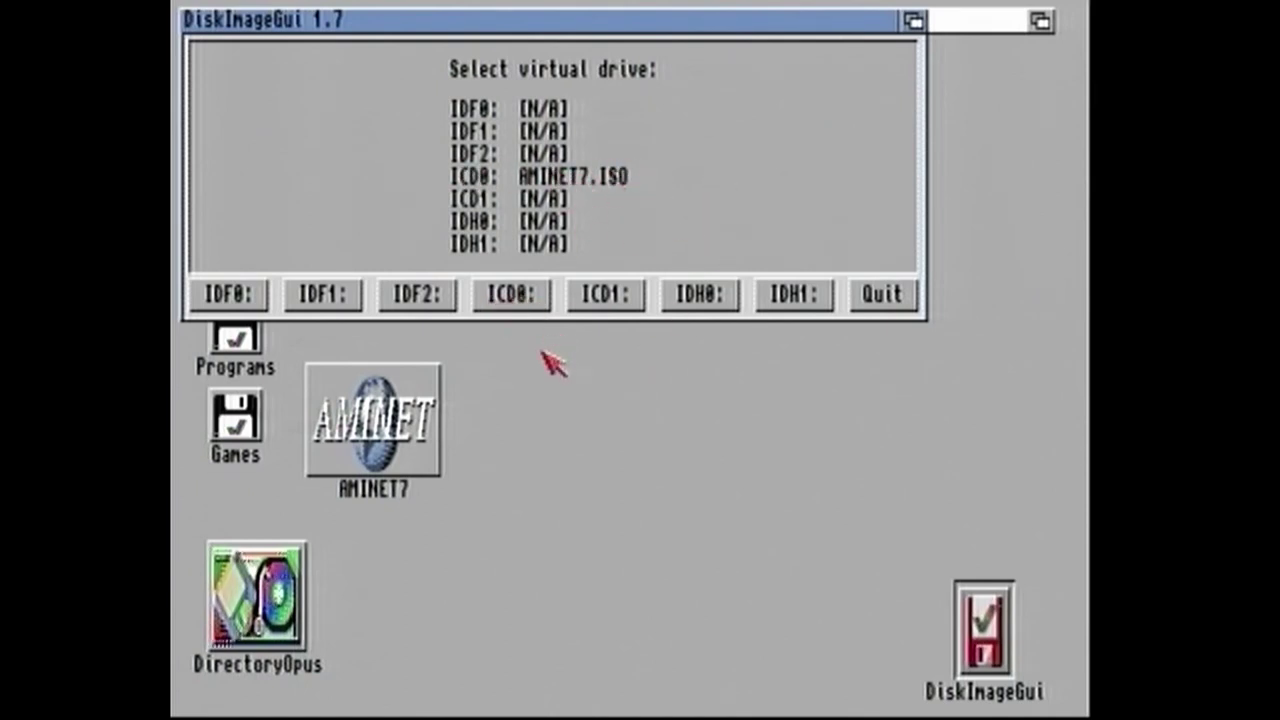
click(522, 300)
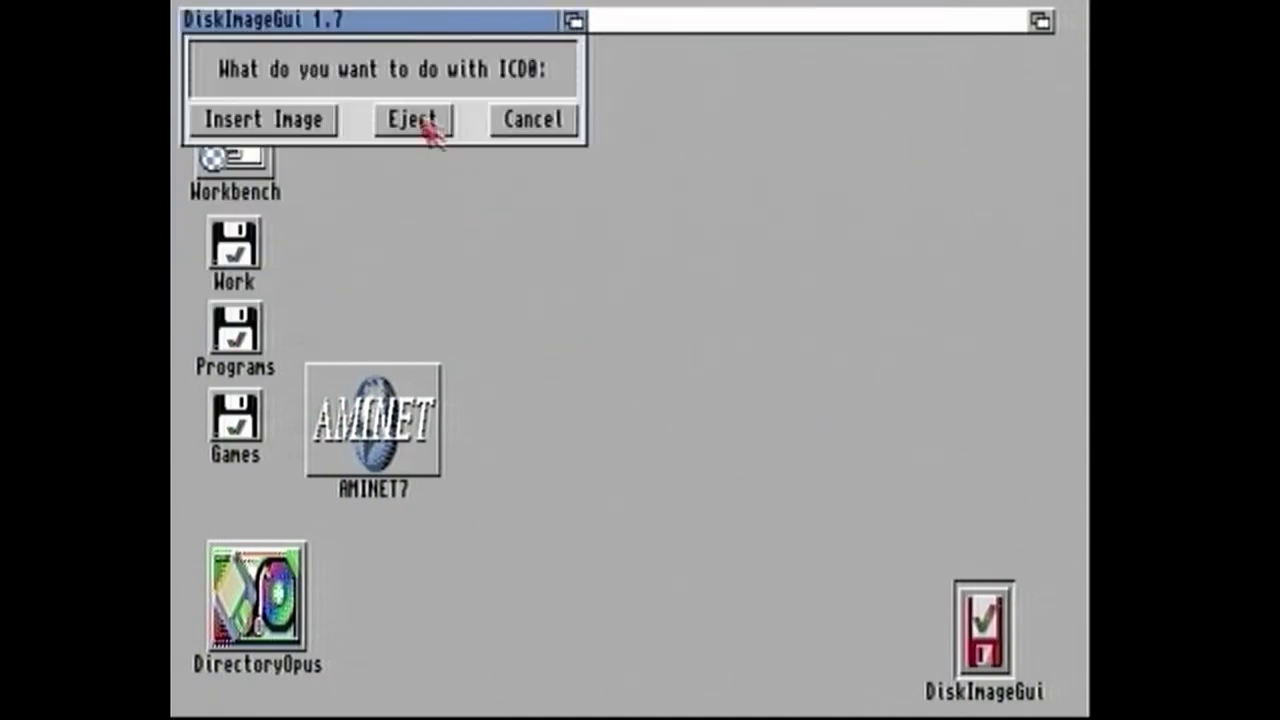
click(416, 122)
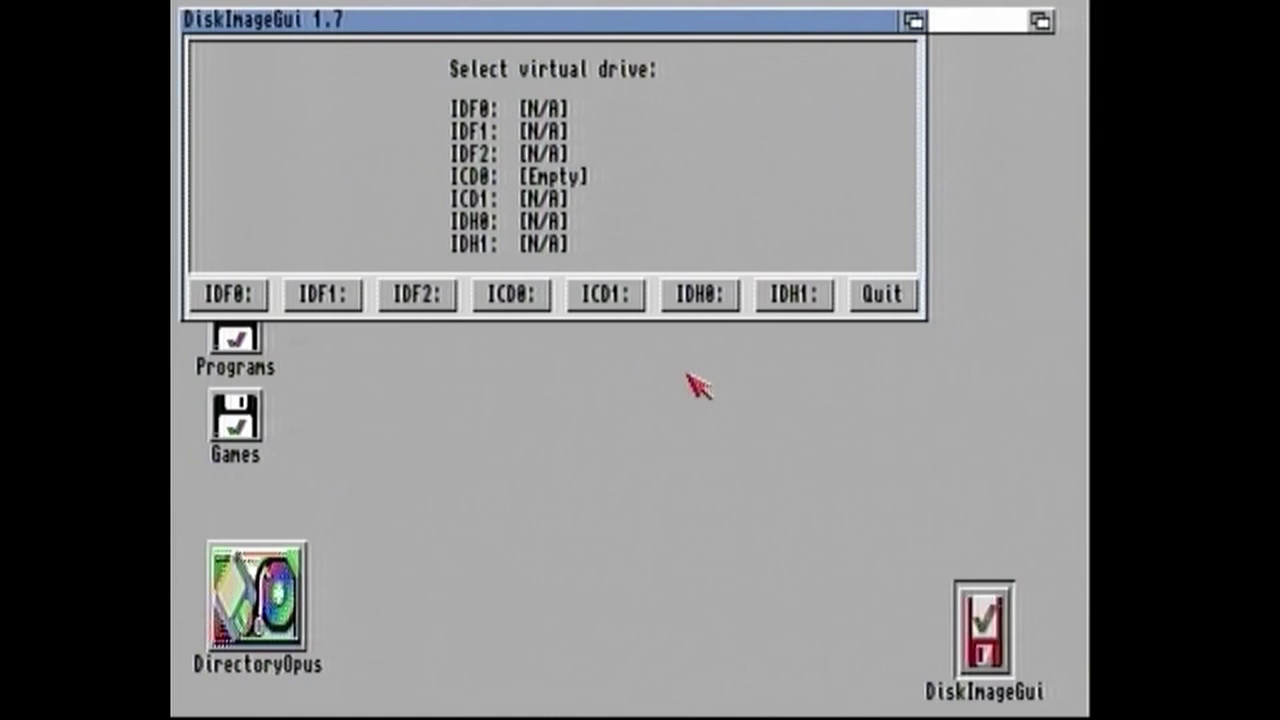
click(869, 293)
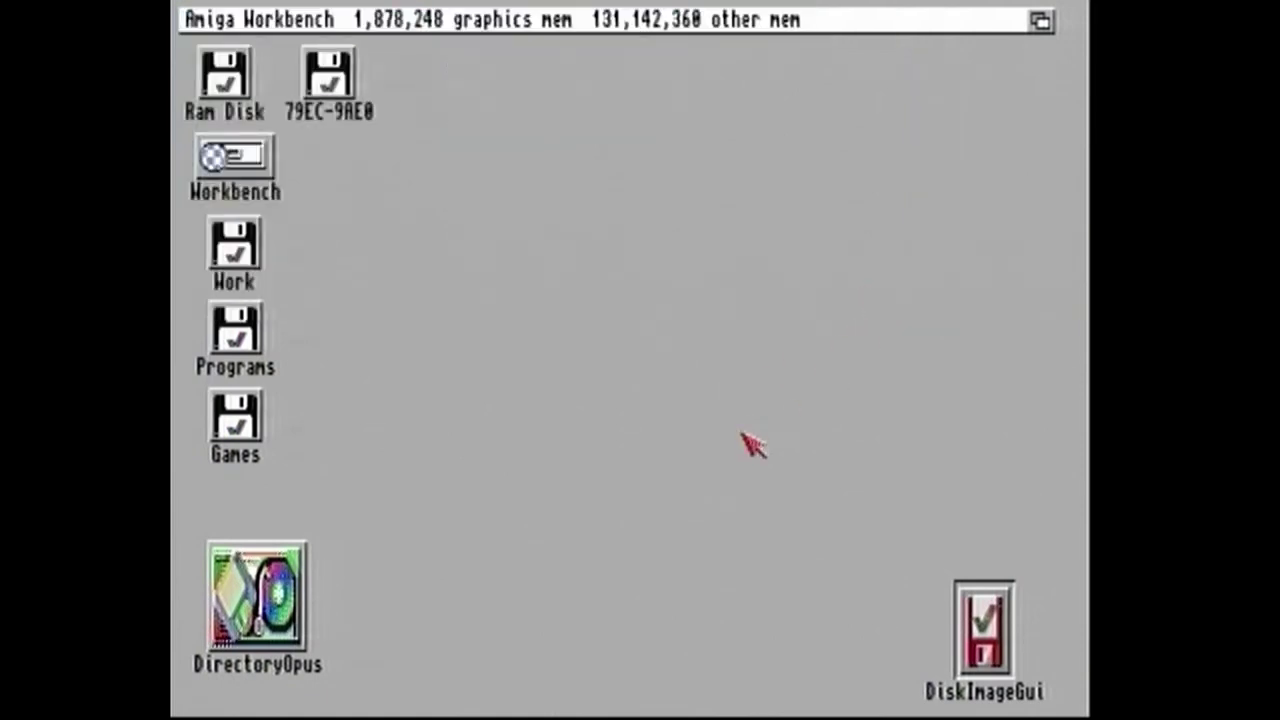